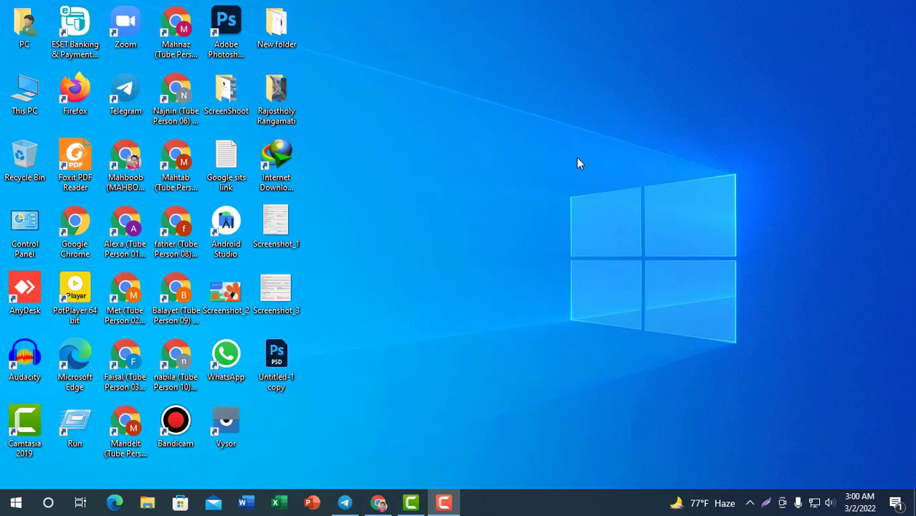
Refresh the desktop and switch to the Google Chrome window with a single new tab
right_click(403, 147)
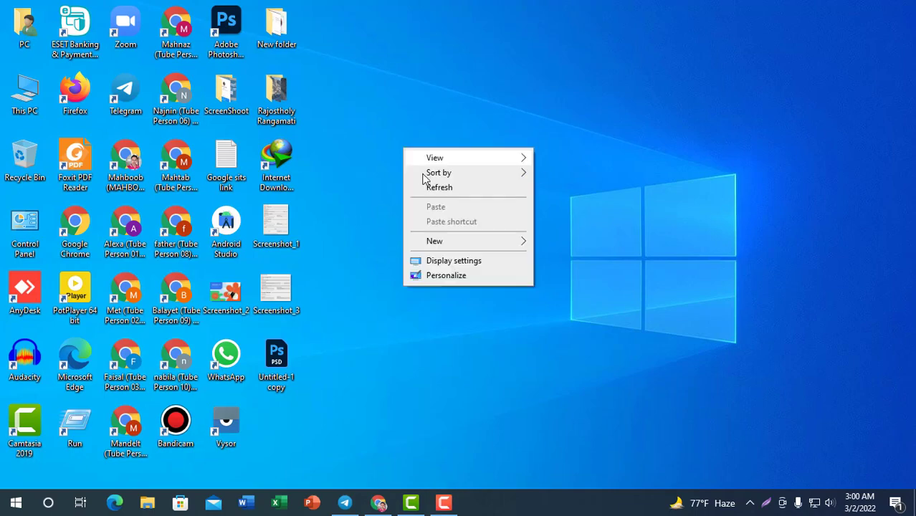
left_click(430, 184)
left_click(378, 502)
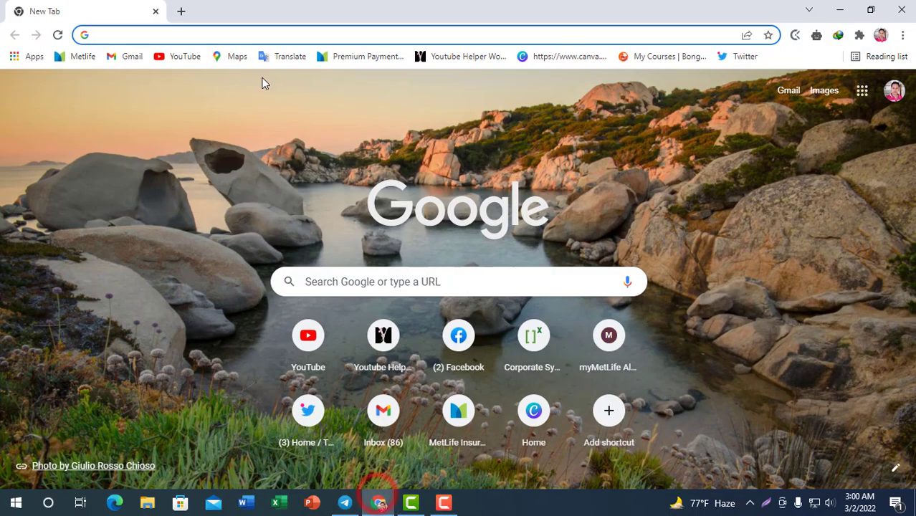
left_click(180, 11)
left_click(156, 10)
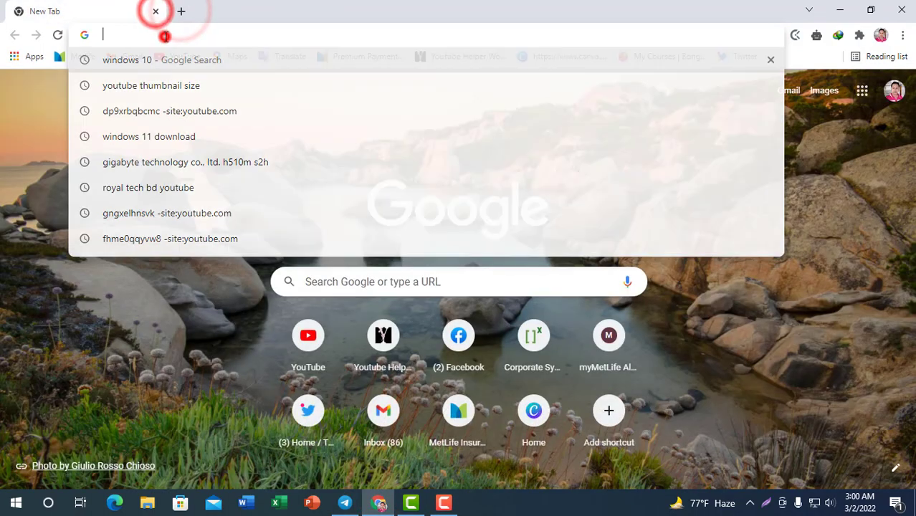
Search Google for "windows 11" and open Microsoft's Download Windows 11 page from the results
left_click(137, 61)
double_click(173, 102)
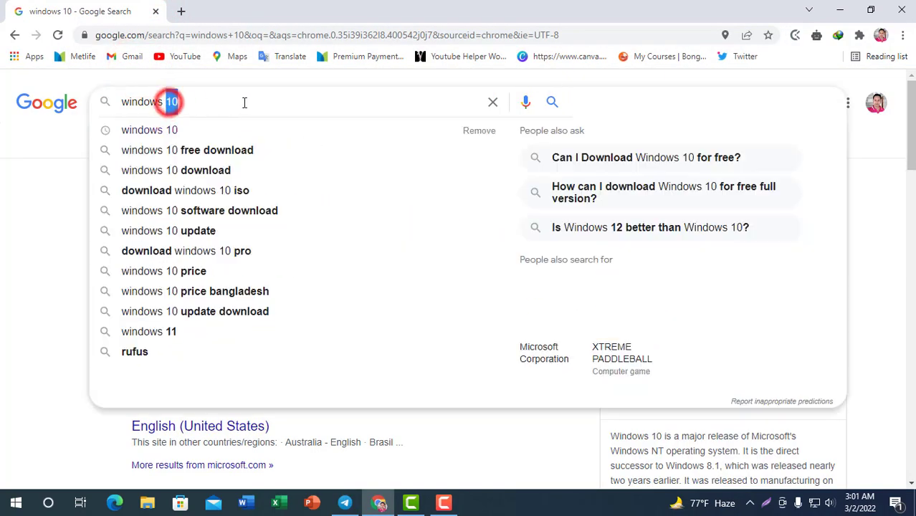
type("11")
key("Return")
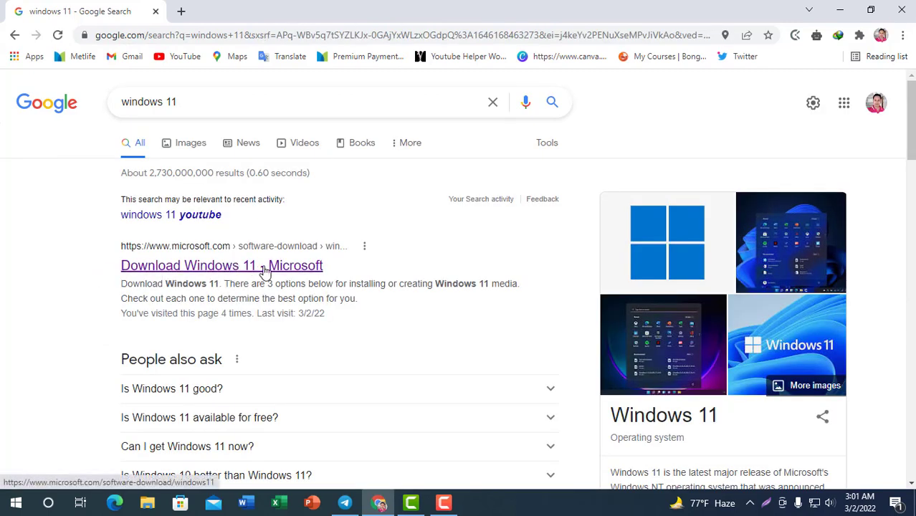
left_click(175, 267)
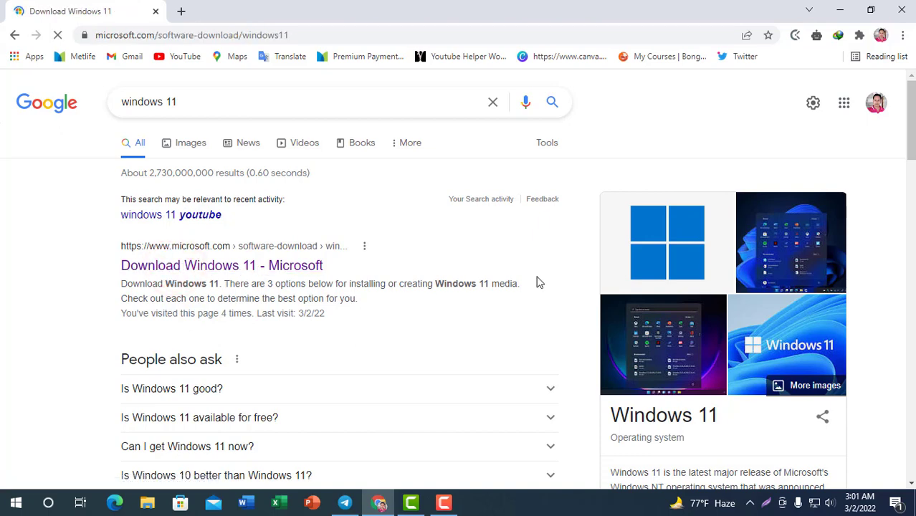
Review the installation and media options offered on the Download Windows 11 page
scroll(586, 285, "down", 2)
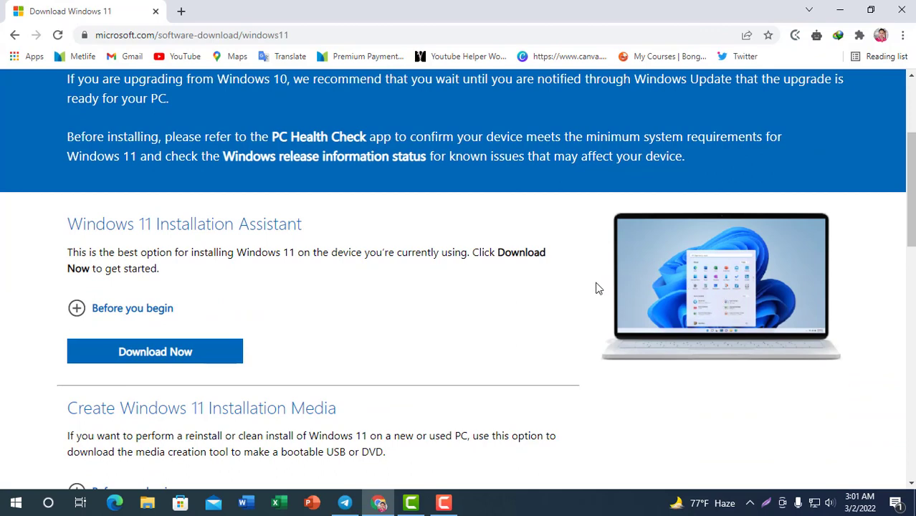
scroll(595, 287, "down", 4)
scroll(595, 289, "down", 2)
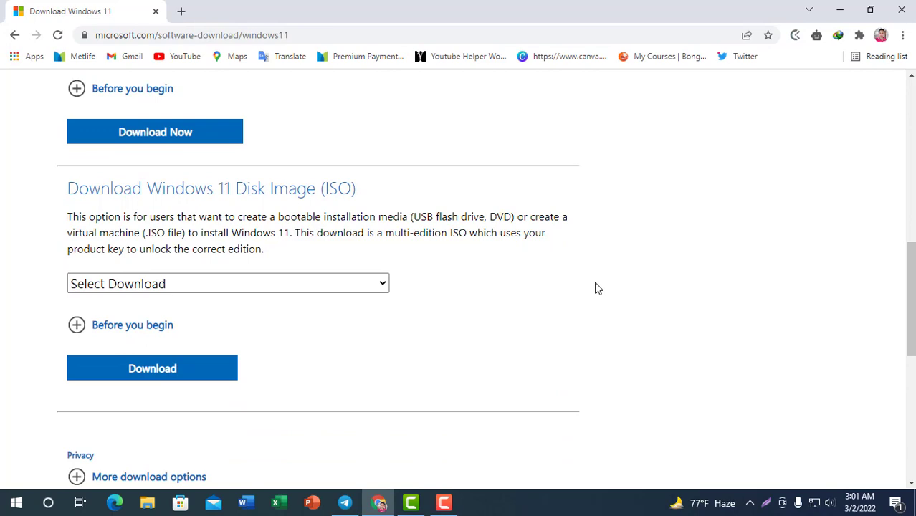
scroll(595, 288, "down", 5)
scroll(595, 288, "up", 10)
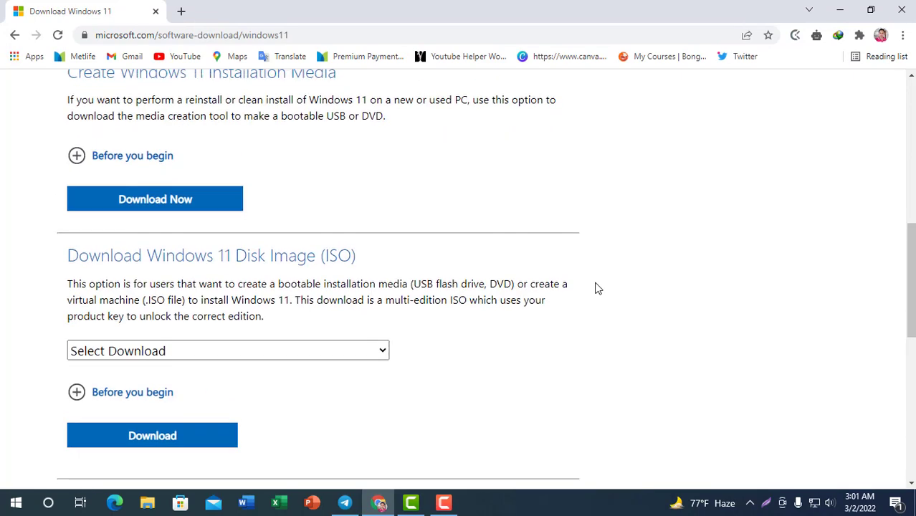
scroll(598, 288, "up", 1)
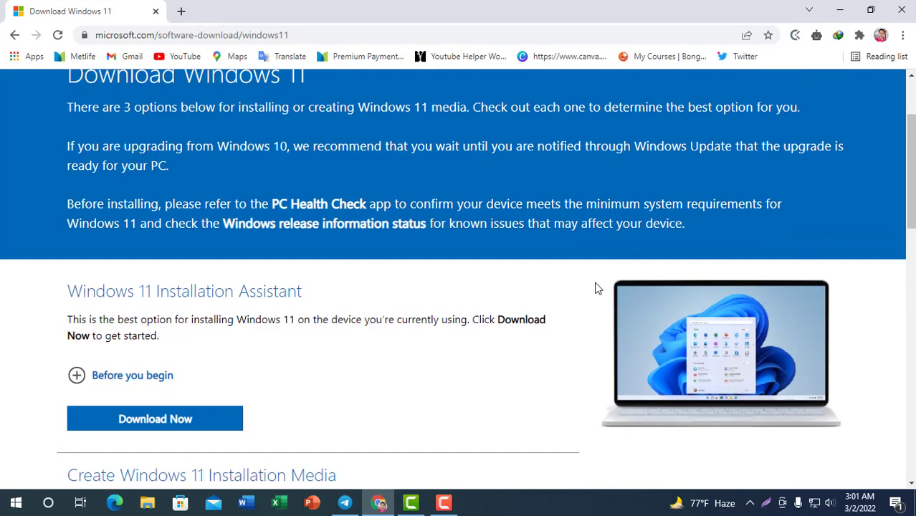
scroll(598, 288, "up", 1)
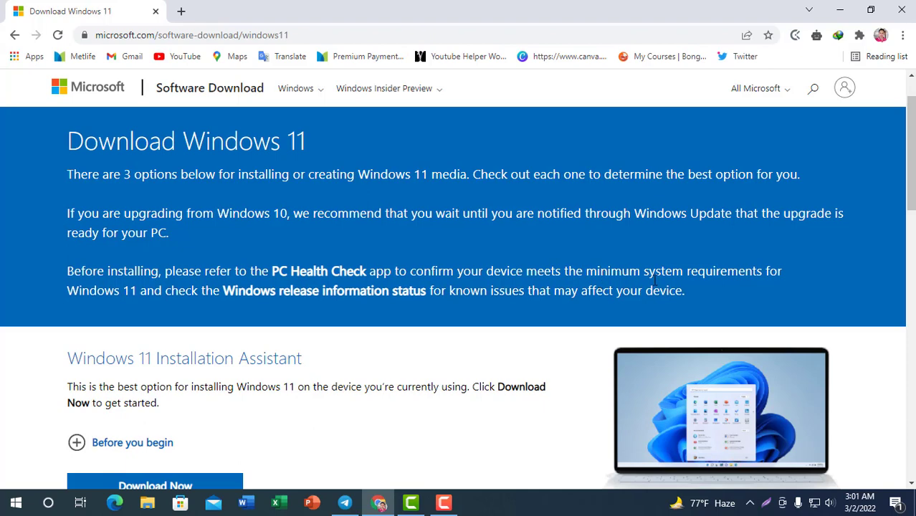
scroll(382, 293, "down", 2)
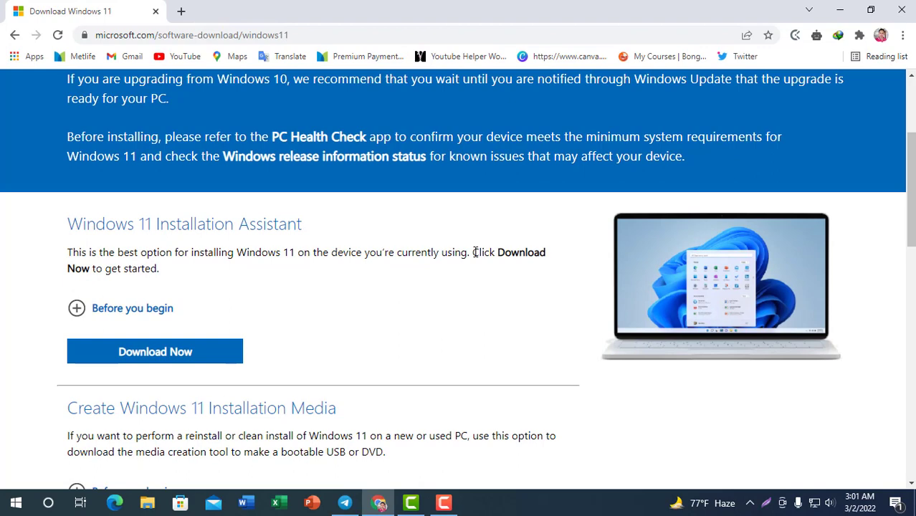
Examine the Windows 11 Installation Assistant and Create Windows 11 Installation Media sections, highlighting their headings
left_click_drag(69, 227, 332, 228)
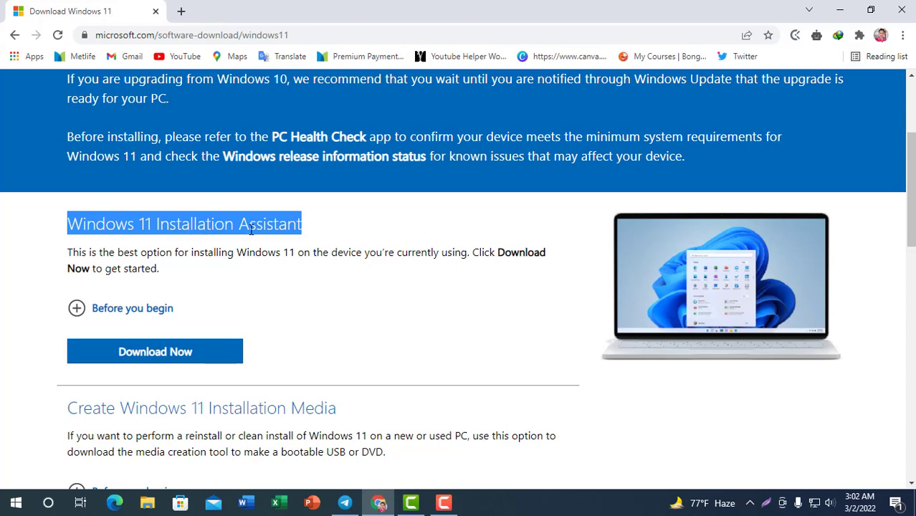
left_click(230, 218)
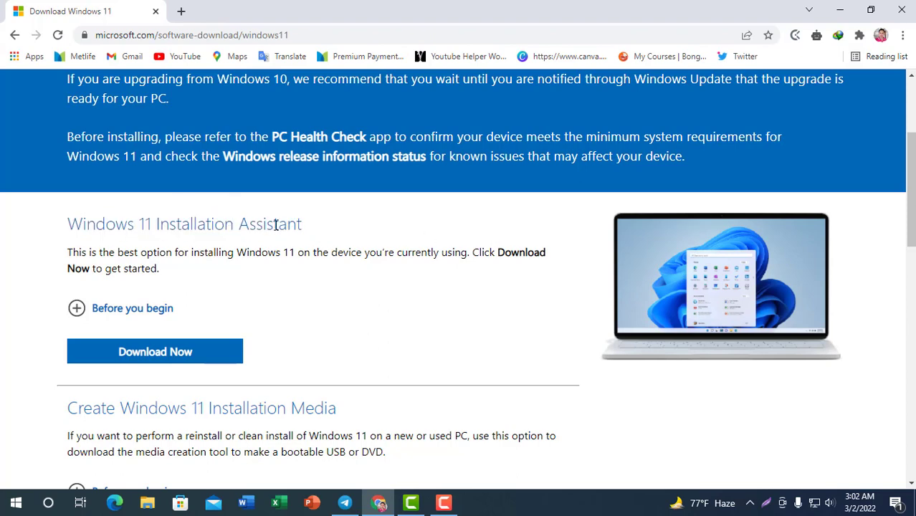
left_click_drag(314, 224, 58, 223)
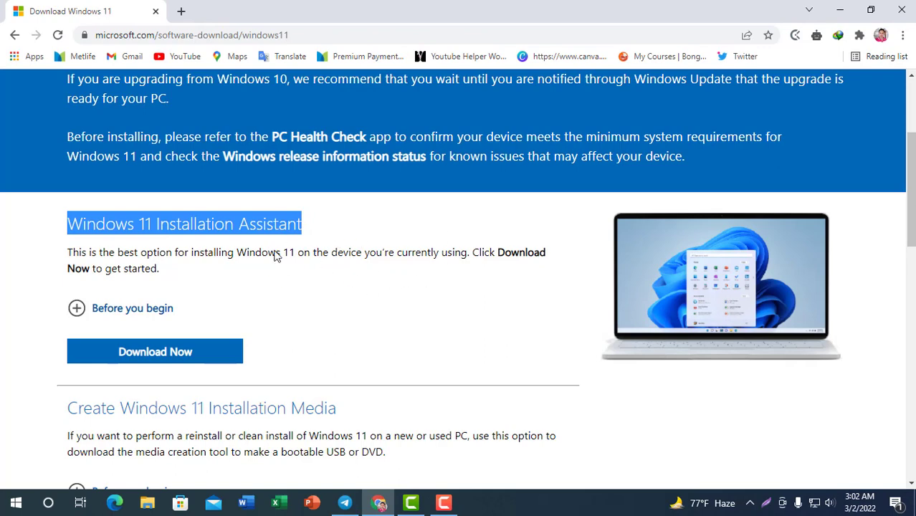
scroll(282, 256, "down", 2)
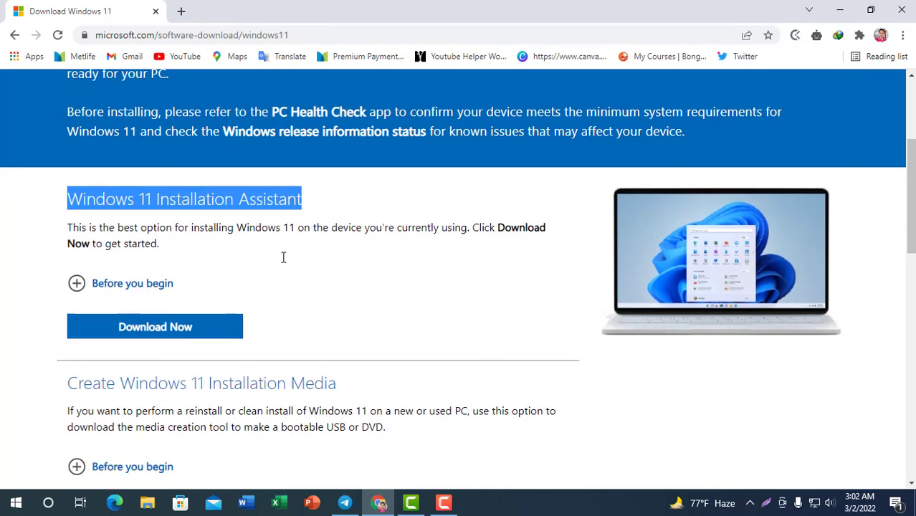
scroll(301, 258, "up", 1)
scroll(221, 279, "down", 2)
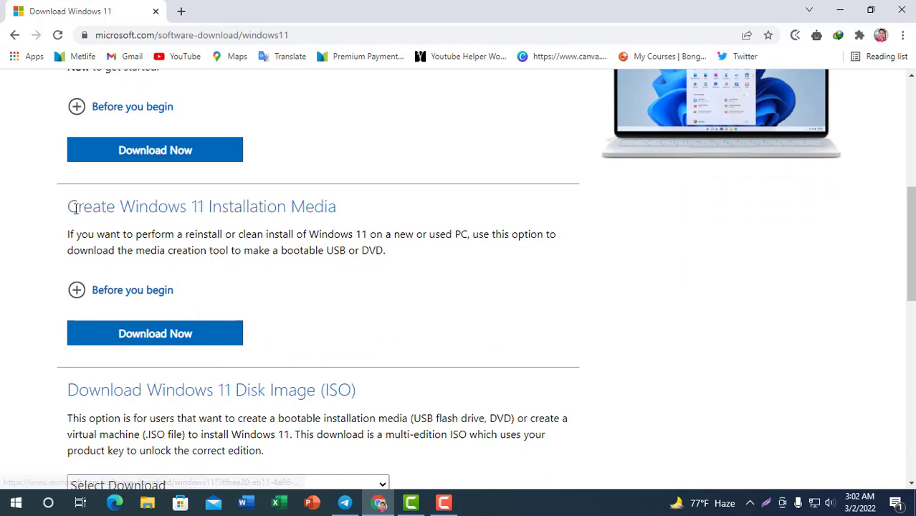
left_click_drag(65, 206, 350, 211)
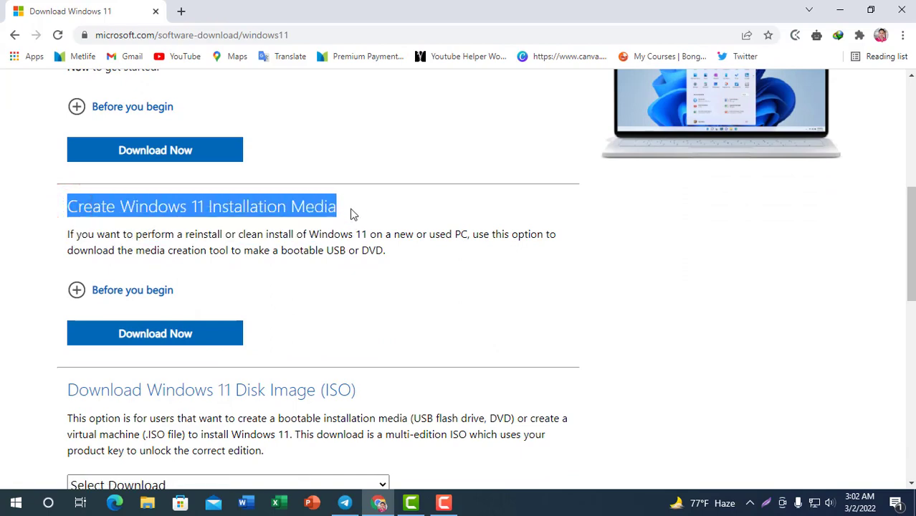
scroll(415, 227, "down", 4)
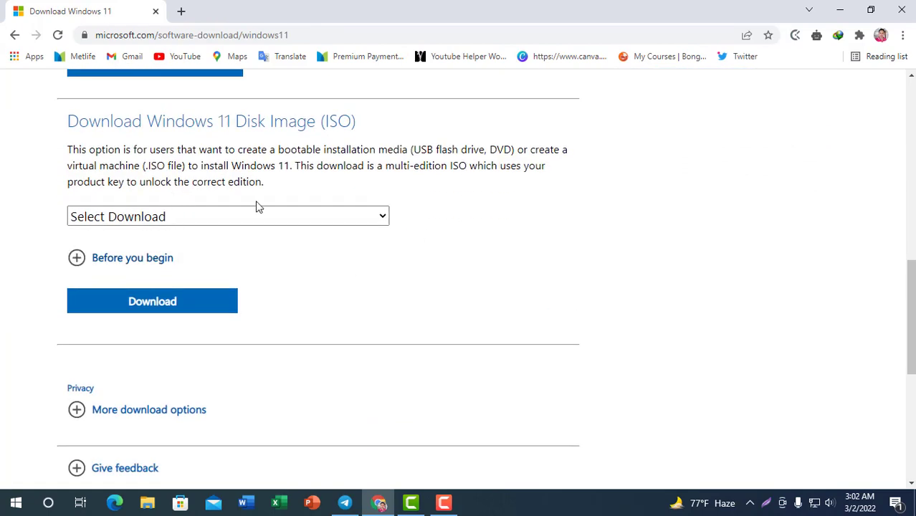
scroll(258, 205, "up", 1)
scroll(149, 201, "up", 1)
scroll(149, 200, "up", 2)
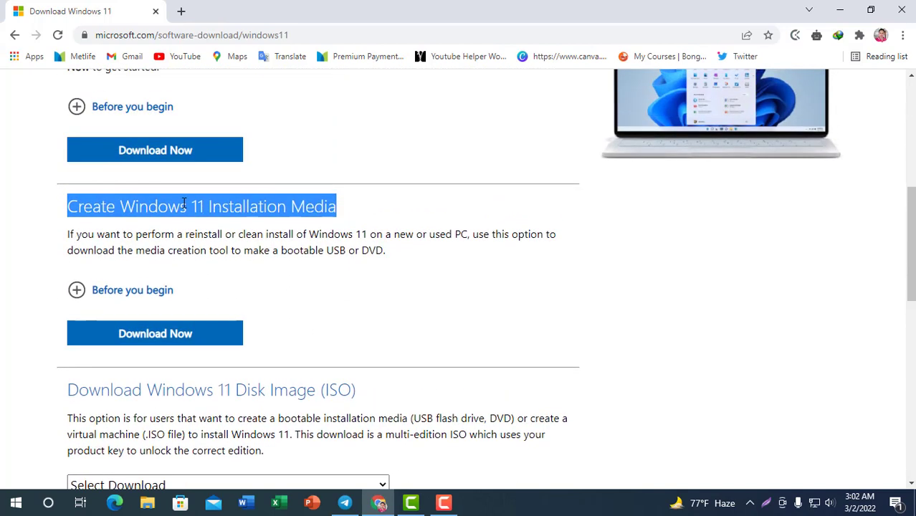
left_click(21, 200)
left_click(187, 210)
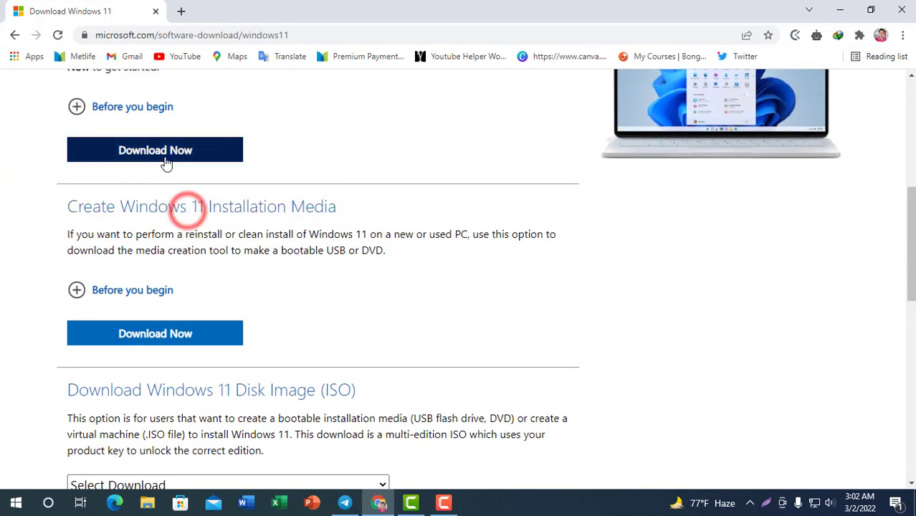
Request the Windows 11 Installation Assistant download, keep the option to reuse the existing file, and view it in its download folder
left_click(167, 157)
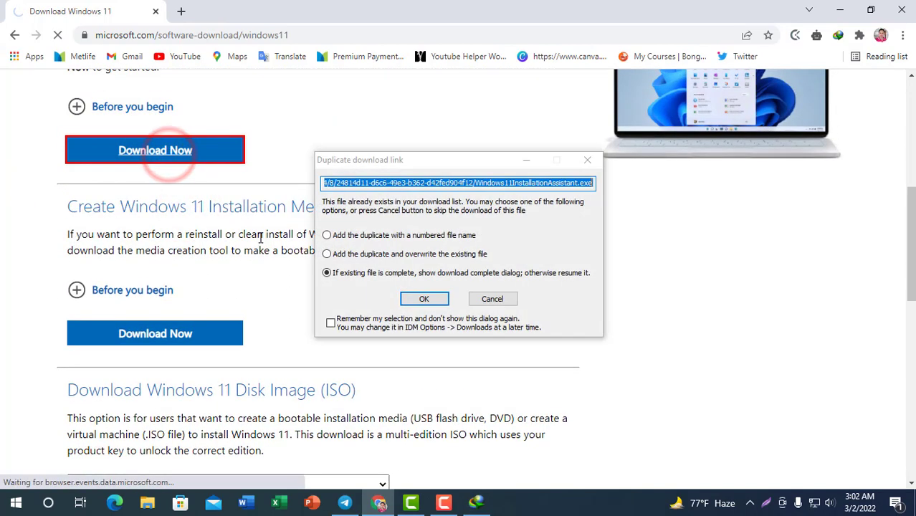
left_click(492, 296)
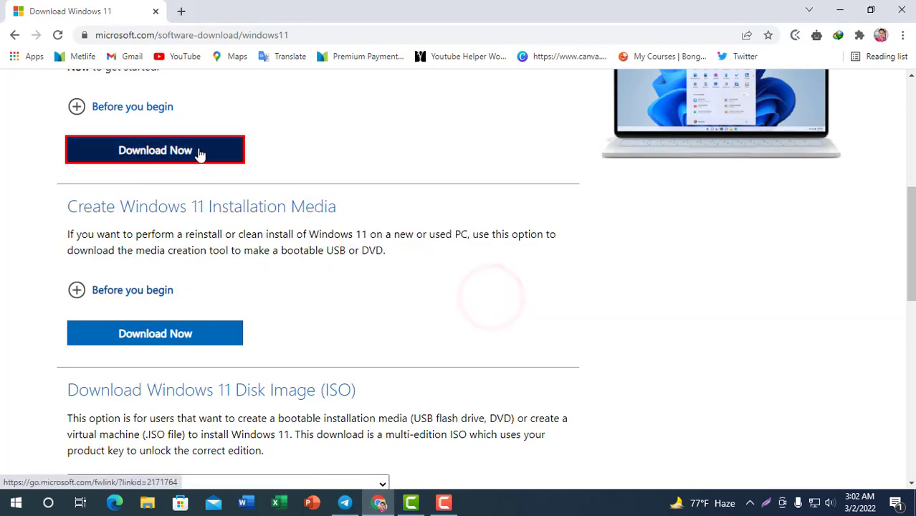
left_click(200, 152)
left_click(423, 296)
left_click(481, 294)
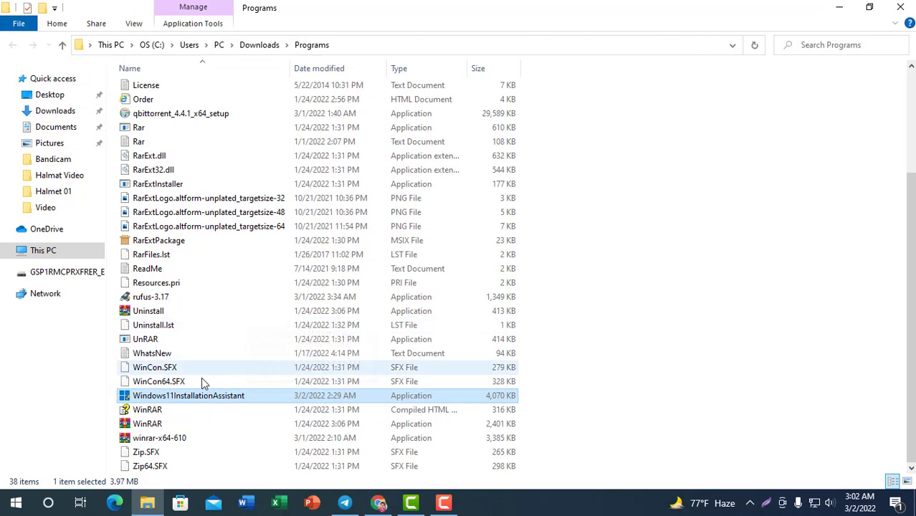
left_click(892, 11)
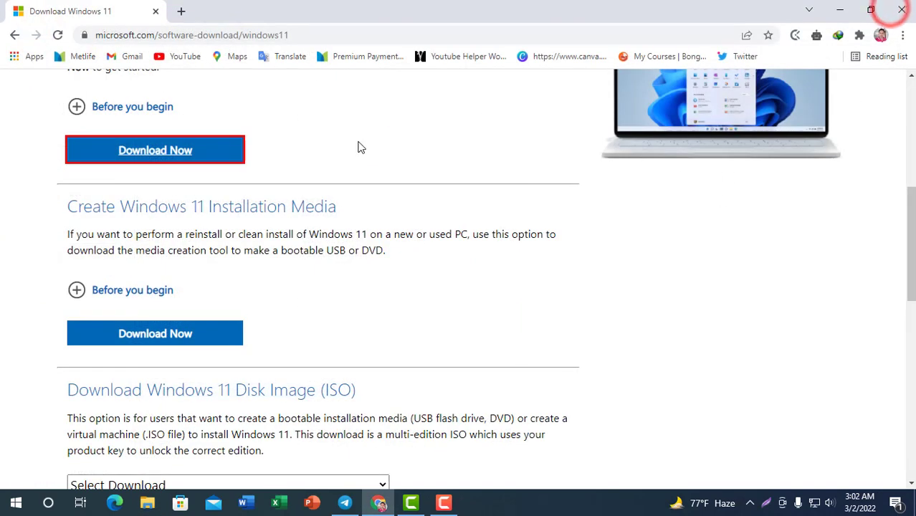
Read the Download Windows 11 Disk Image (ISO) section, highlighting its heading and description
left_click(353, 144)
scroll(387, 225, "down", 1)
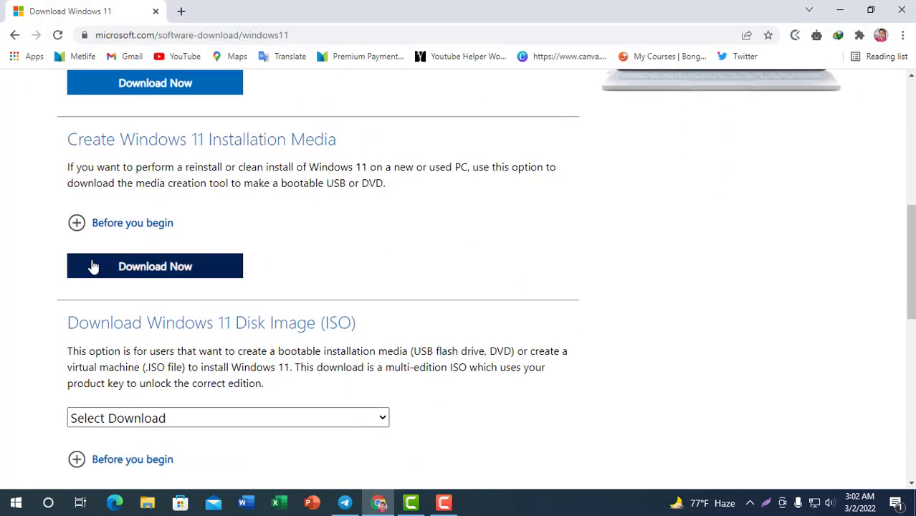
scroll(318, 245, "down", 1)
scroll(215, 237, "down", 3)
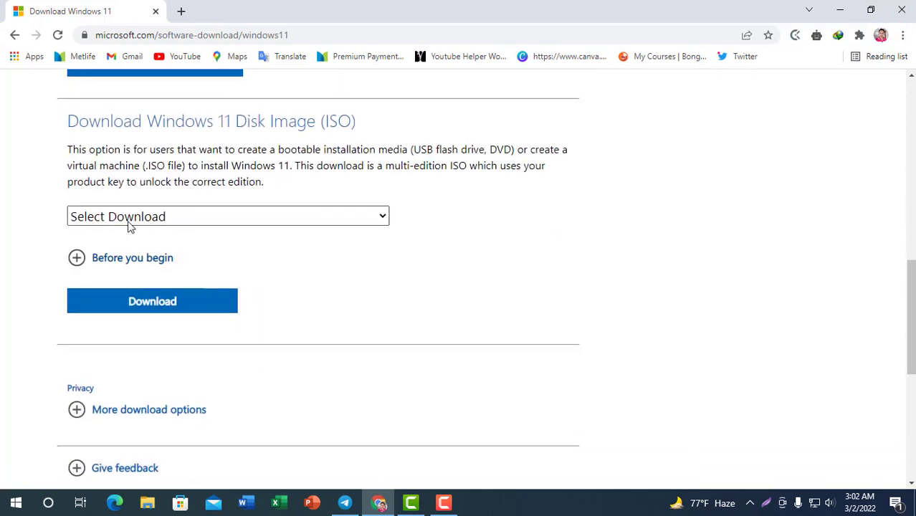
left_click_drag(68, 121, 362, 129)
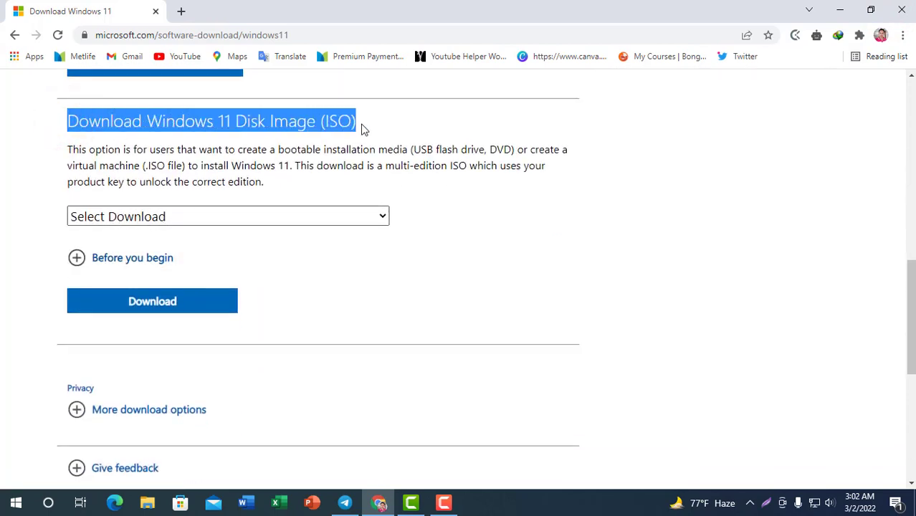
left_click(259, 126)
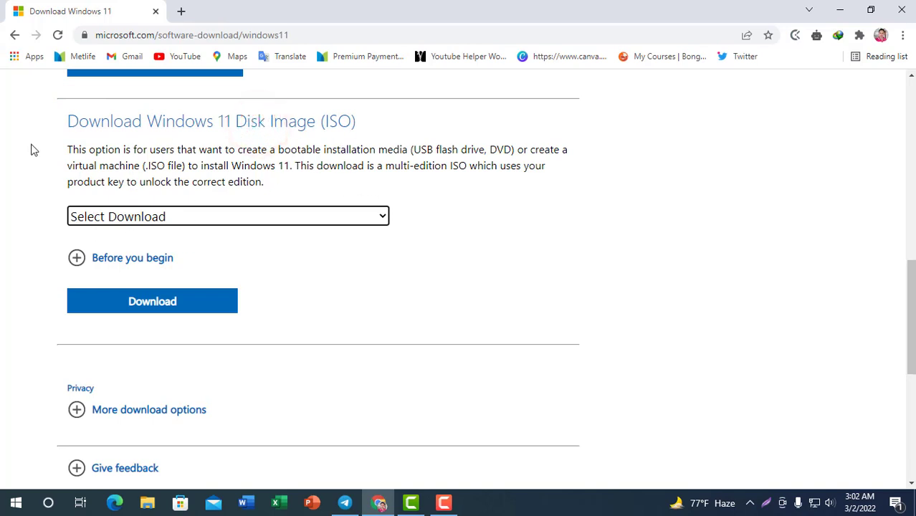
left_click_drag(67, 149, 138, 170)
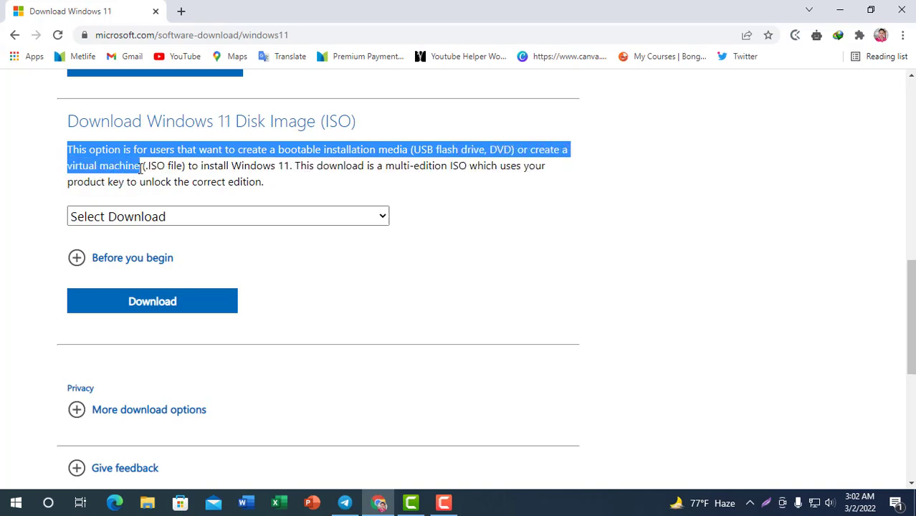
left_click(151, 167)
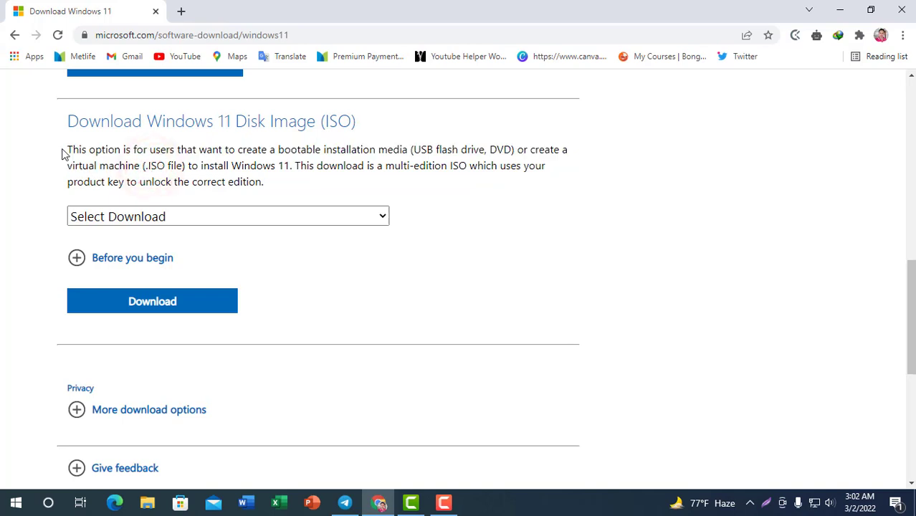
left_click_drag(64, 151, 565, 166)
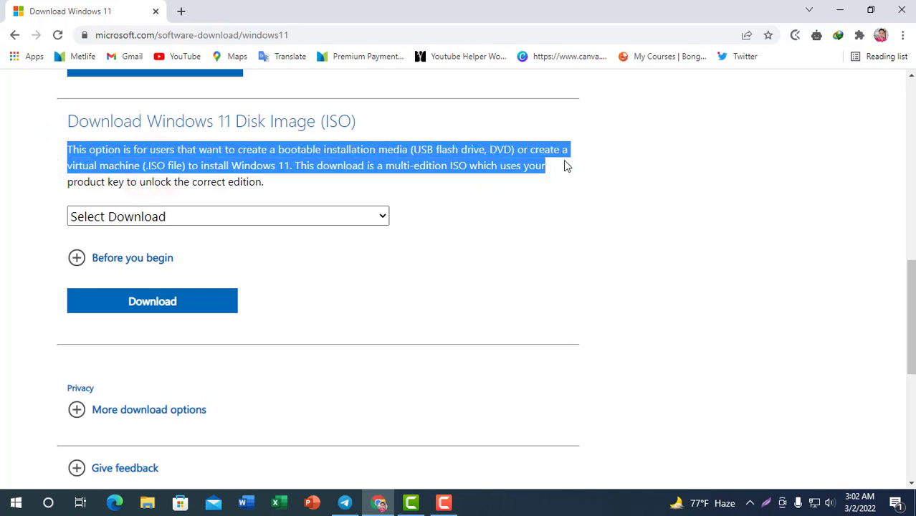
left_click(470, 206)
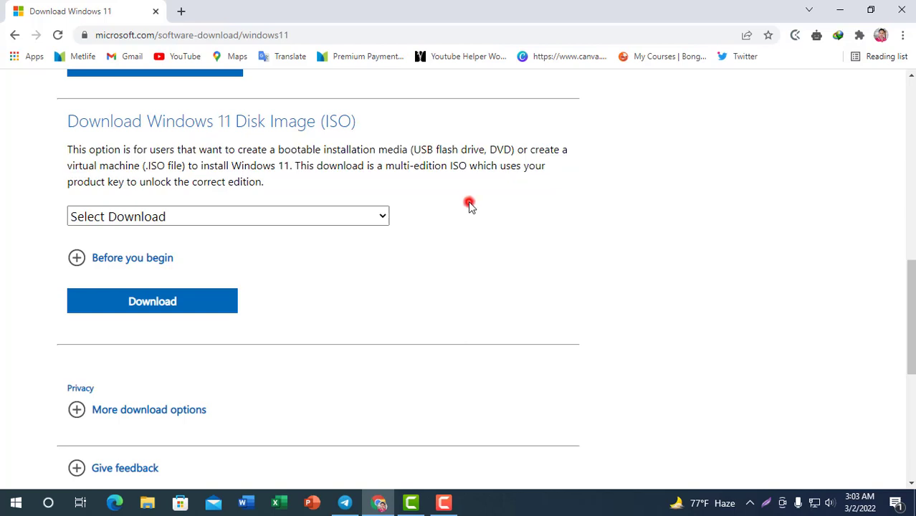
Choose Windows 11 (multi-edition ISO) as the disk image to download
left_click(165, 220)
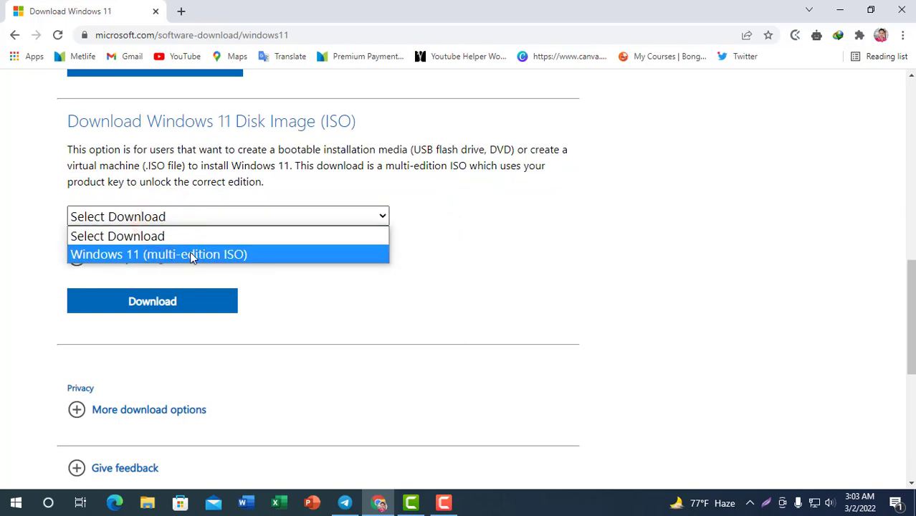
left_click(123, 236)
left_click(196, 219)
left_click(251, 257)
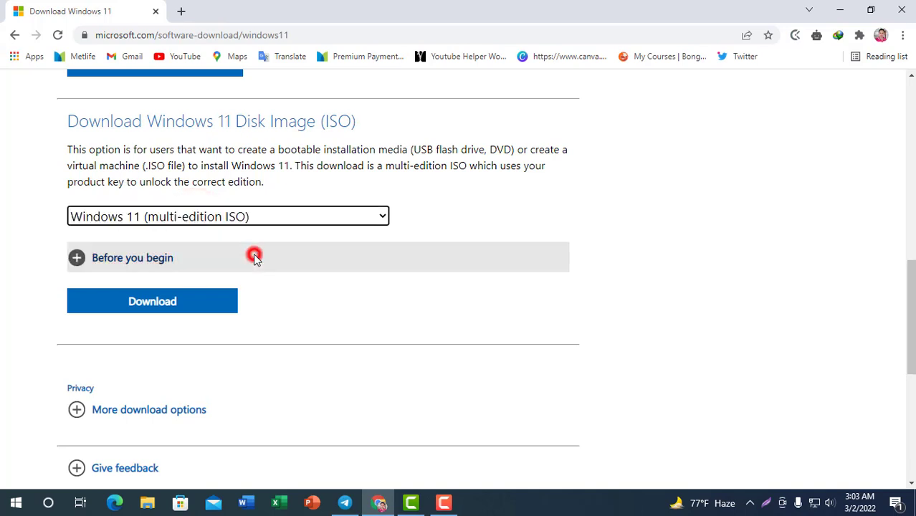
Expand the Before you begin notes for the disk image, read through the requirements and installation instructions, and collapse them again
left_click(164, 255)
scroll(356, 257, "down", 10)
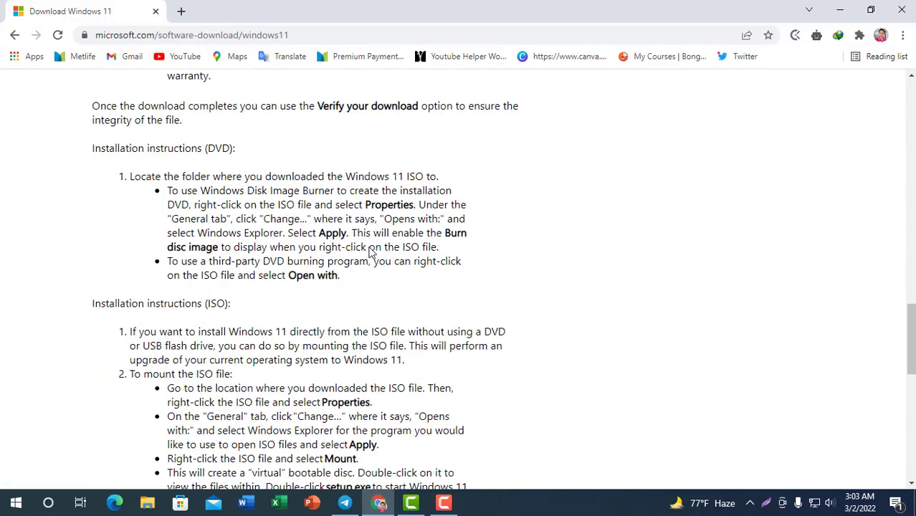
scroll(371, 252, "down", 5)
scroll(207, 211, "up", 15)
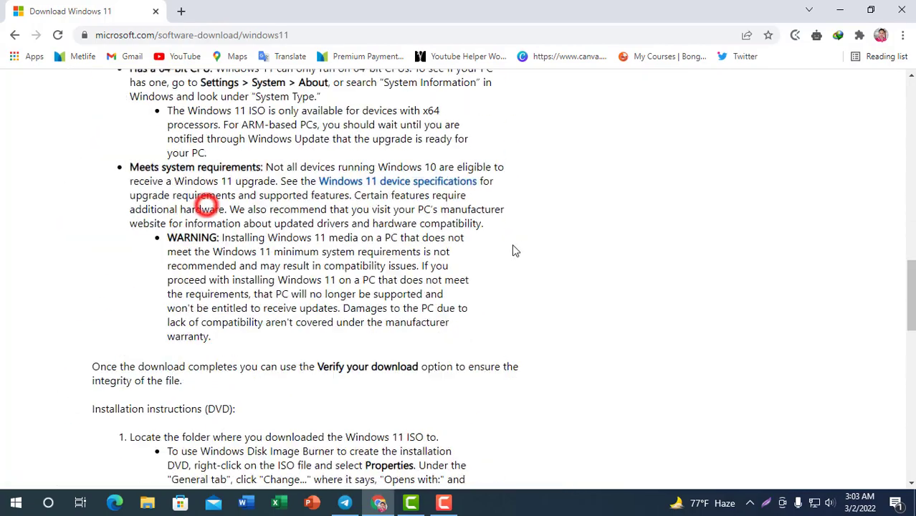
scroll(321, 211, "up", 1)
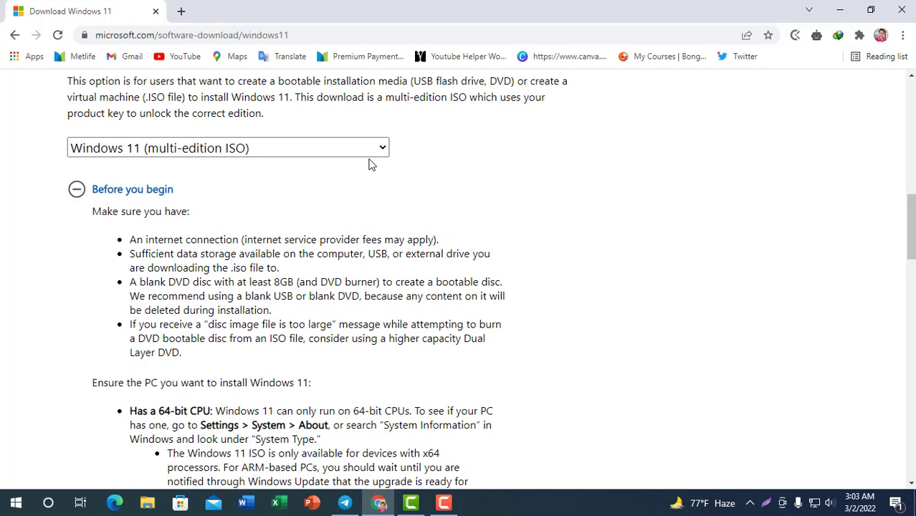
left_click(332, 148)
left_click(333, 147)
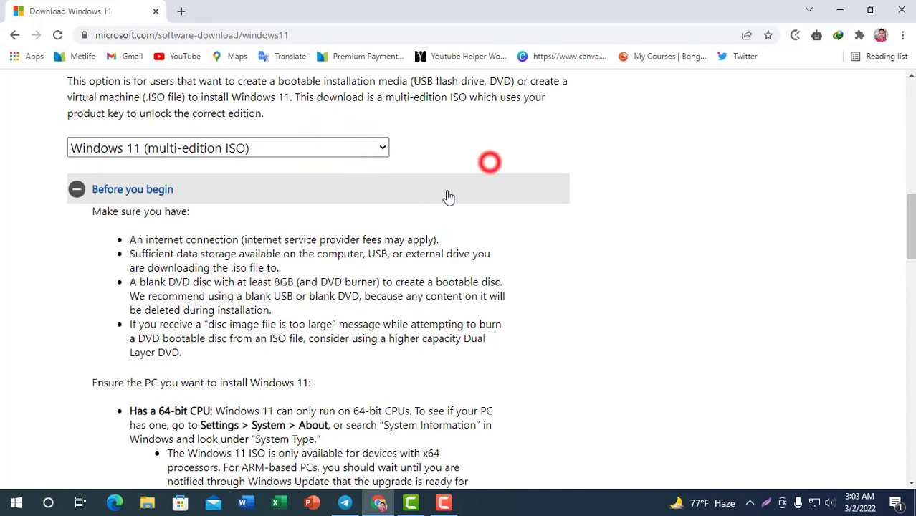
left_click(178, 192)
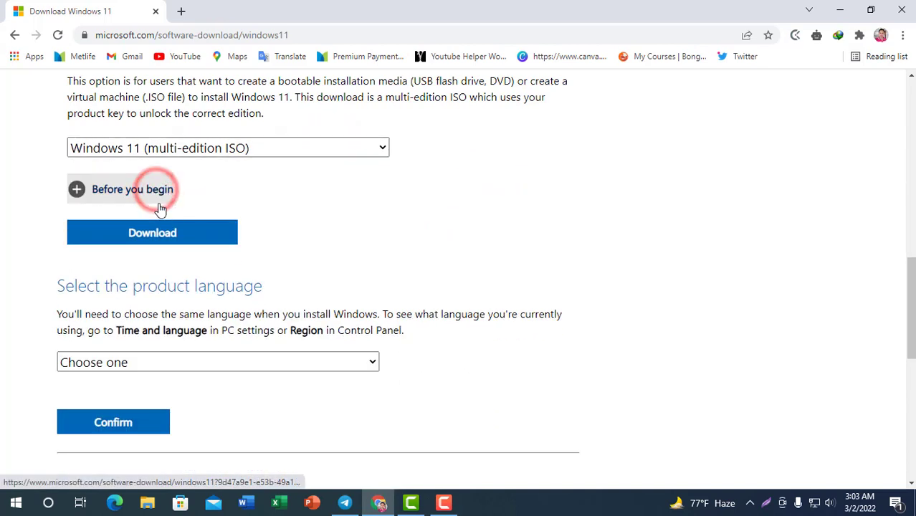
Highlight the Select the product language heading and look through the list of available languages
scroll(332, 243, "down", 1)
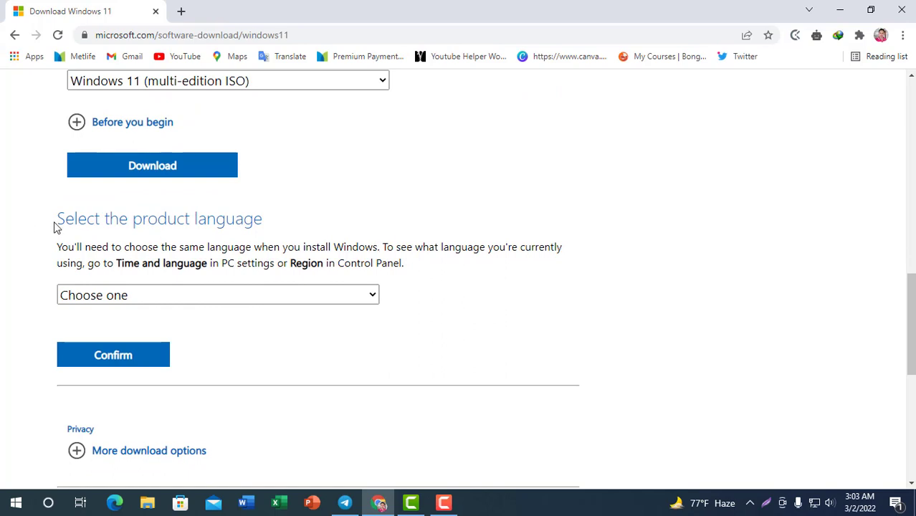
left_click_drag(53, 219, 280, 225)
scroll(380, 252, "down", 2)
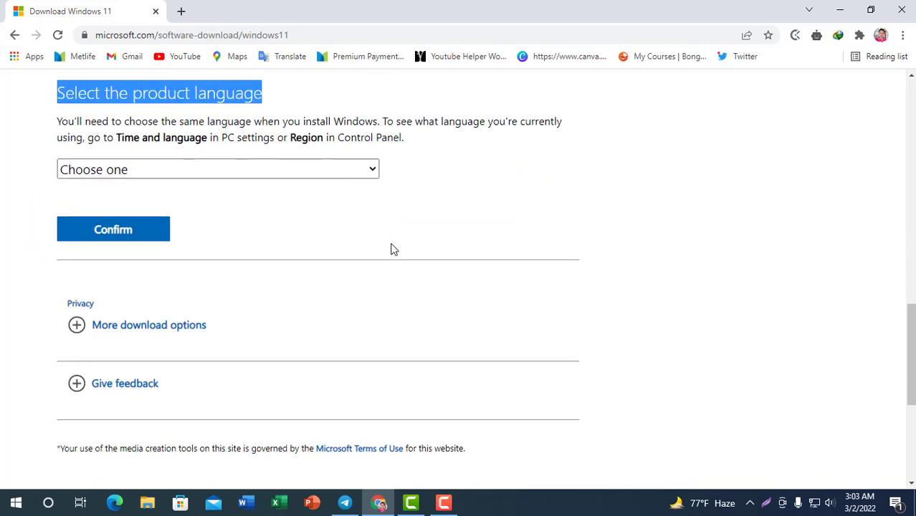
left_click(369, 159)
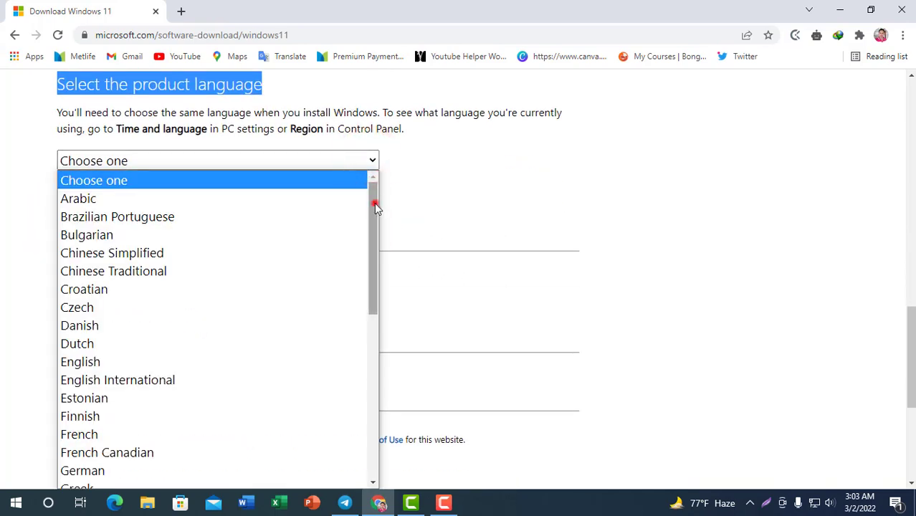
left_click_drag(375, 203, 368, 274)
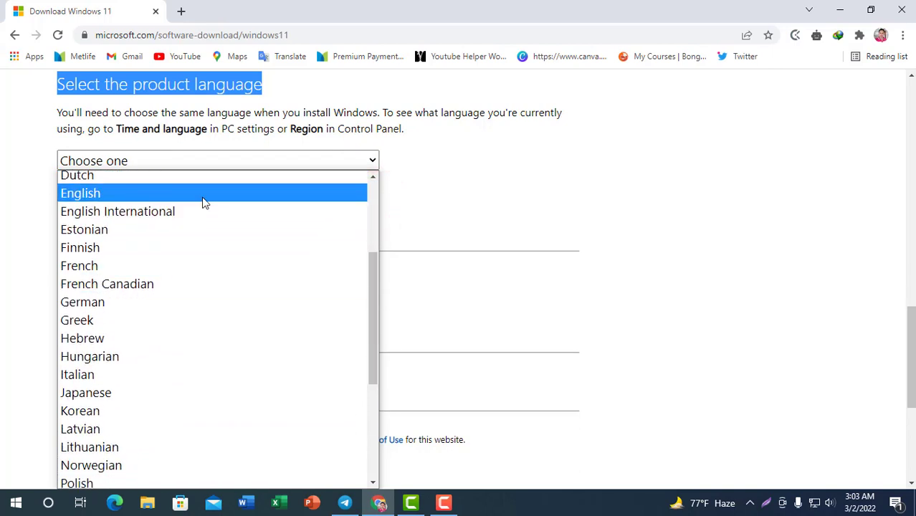
scroll(285, 272, "down", 4)
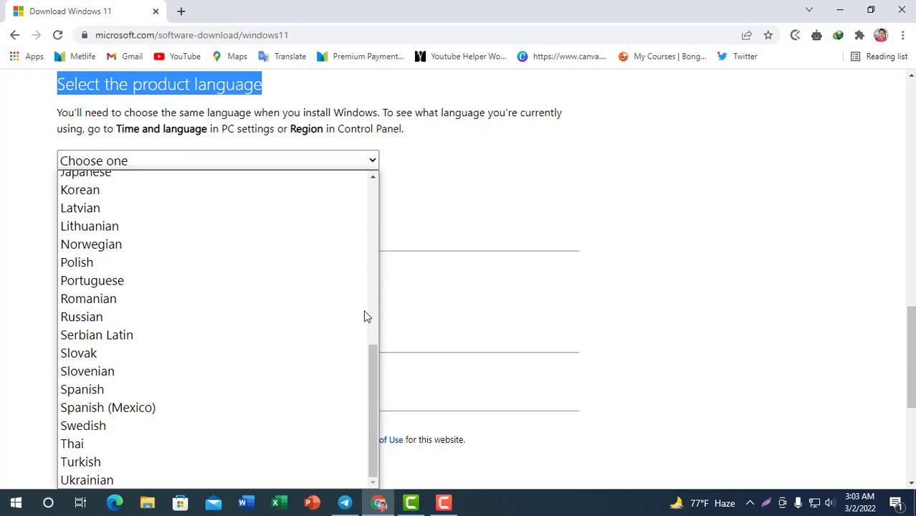
scroll(581, 280, "down", 3)
scroll(521, 277, "up", 1)
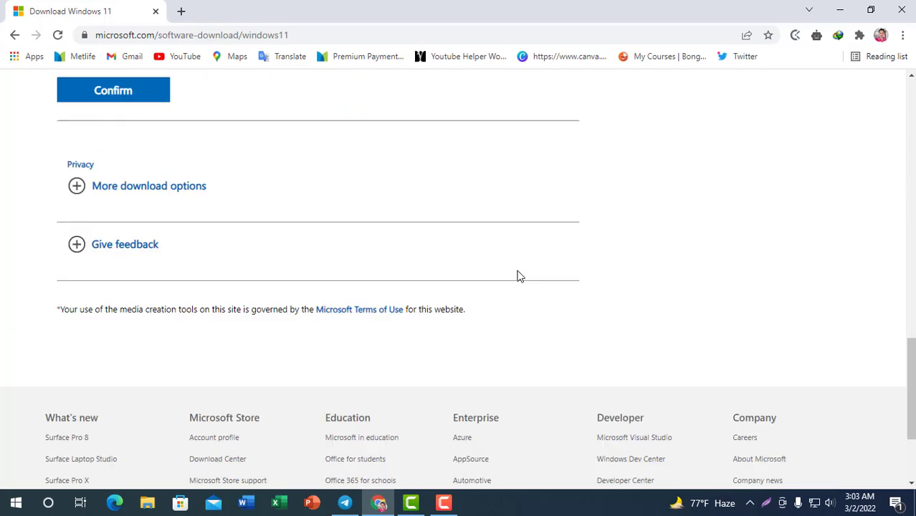
scroll(516, 275, "up", 2)
left_click(342, 164)
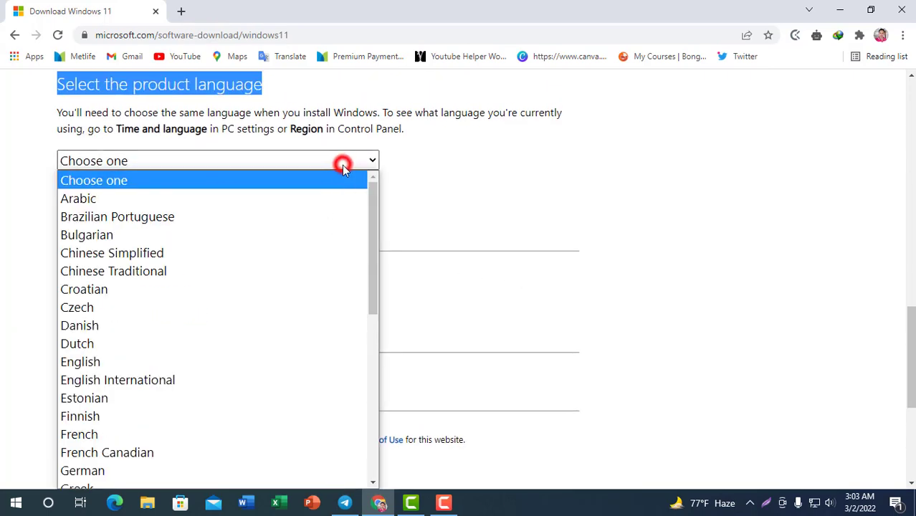
scroll(370, 220, "down", 4)
scroll(421, 279, "down", 2)
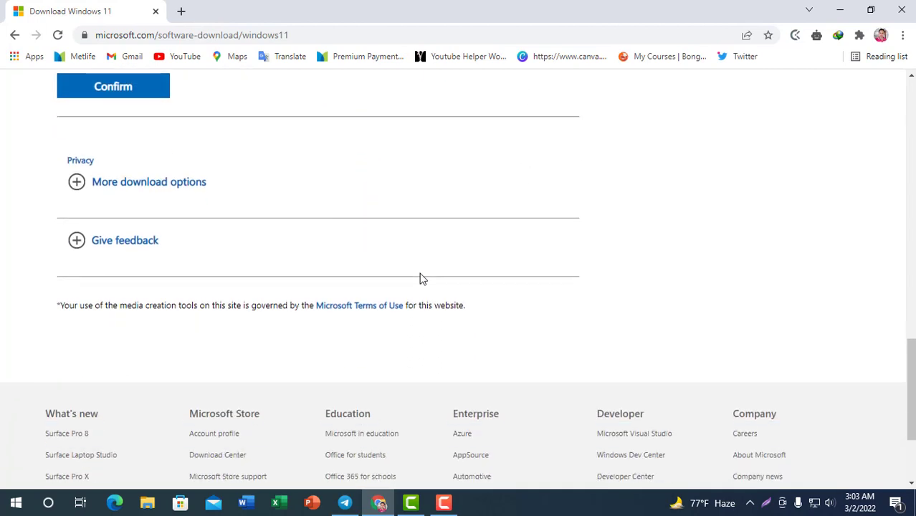
scroll(303, 223, "up", 1)
Choose English International as the product language and confirm the selection
left_click(260, 94)
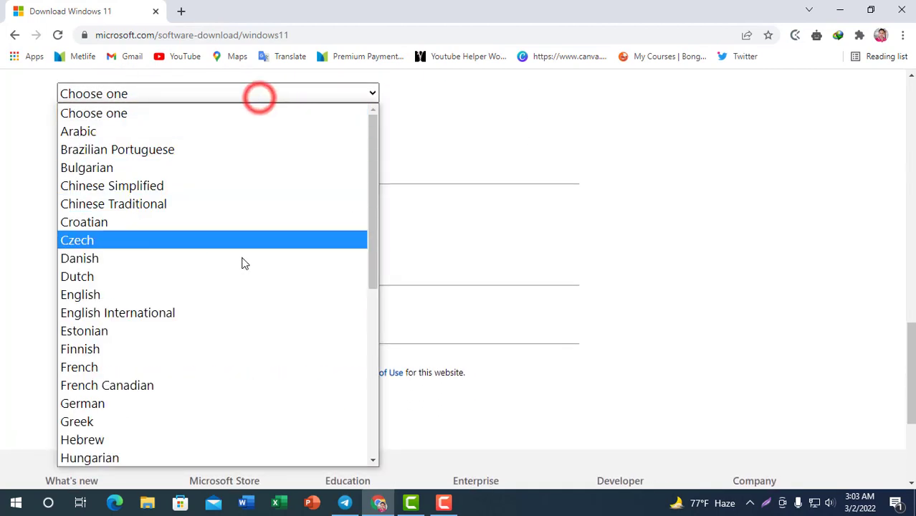
scroll(242, 264, "down", 5)
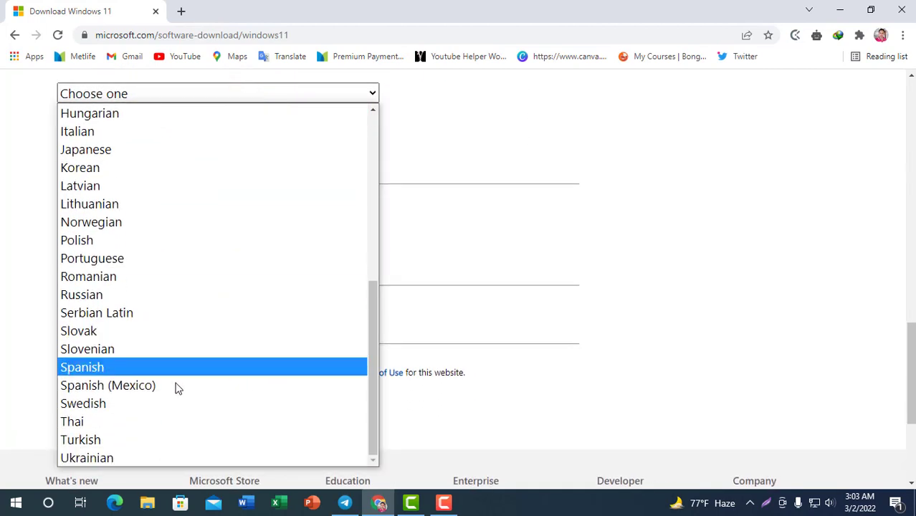
scroll(202, 362, "up", 5)
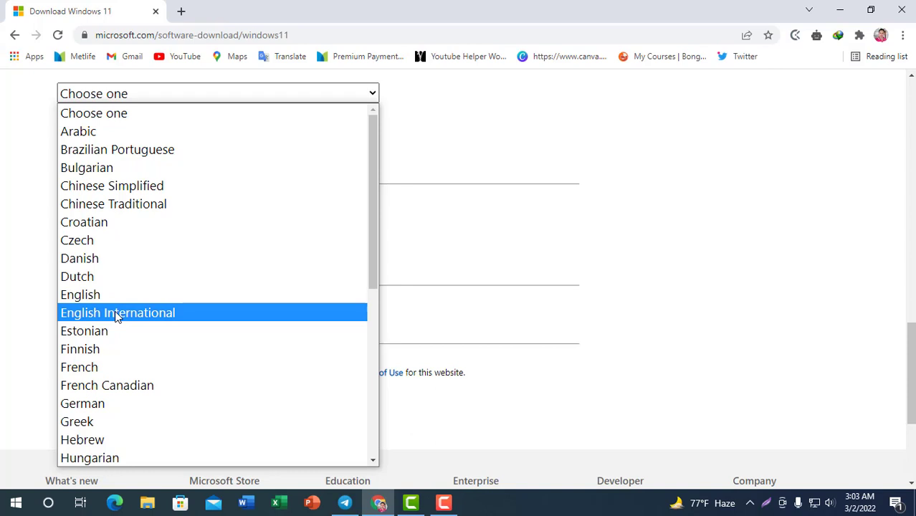
left_click(81, 296)
left_click(175, 92)
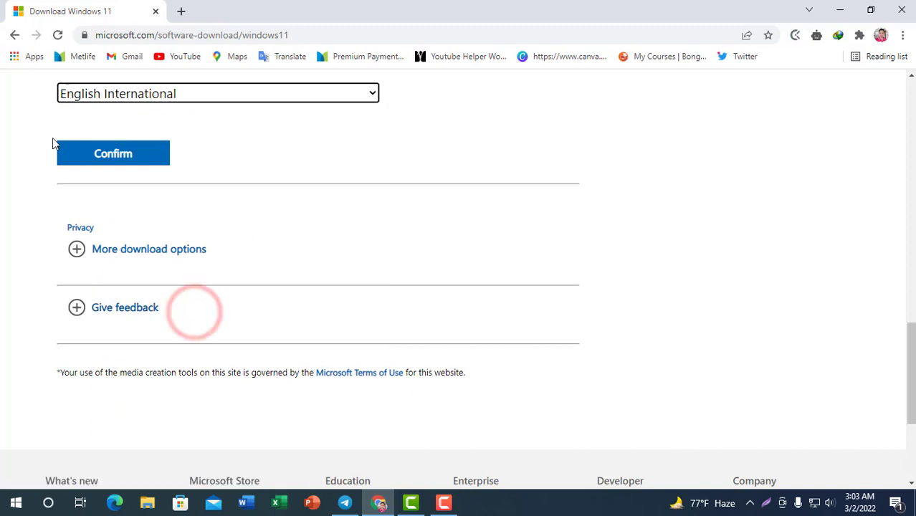
left_click(104, 157)
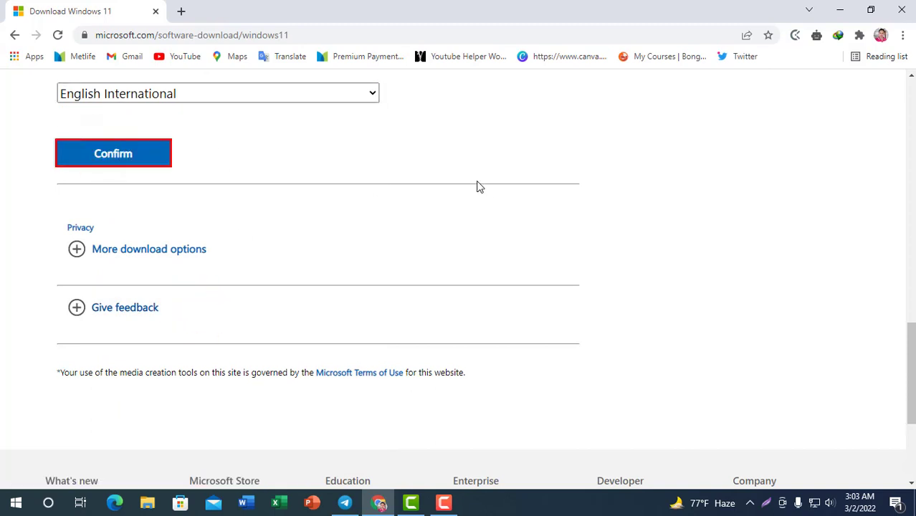
Examine the generated download section, highlighting the Download and Windows 11 English International headings
scroll(465, 210, "up", 3)
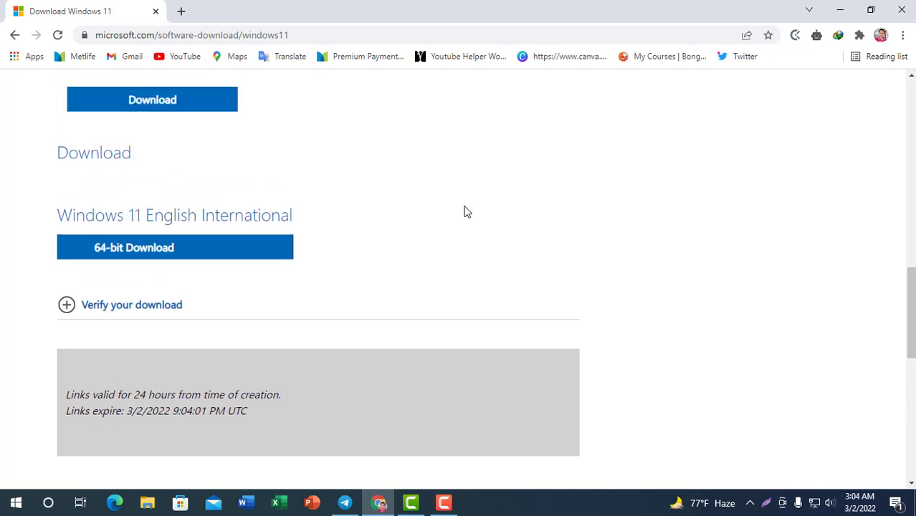
scroll(562, 235, "down", 1)
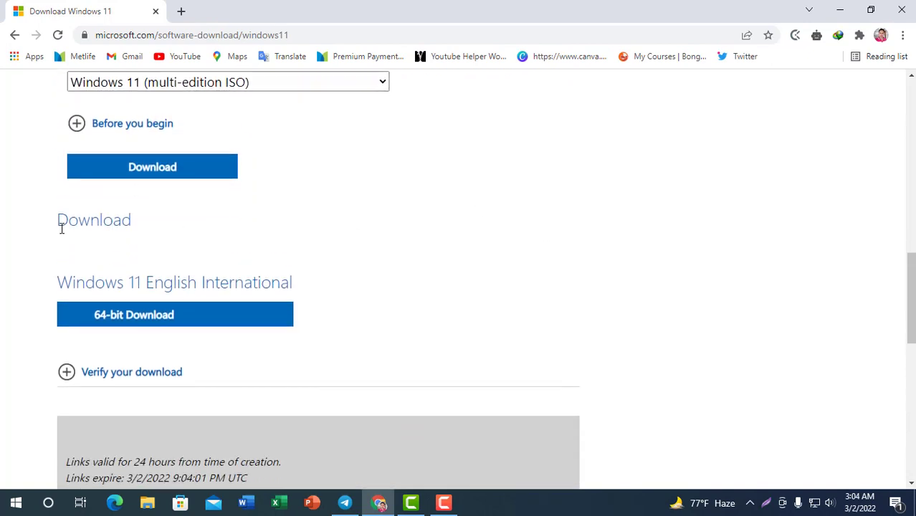
left_click_drag(56, 221, 190, 229)
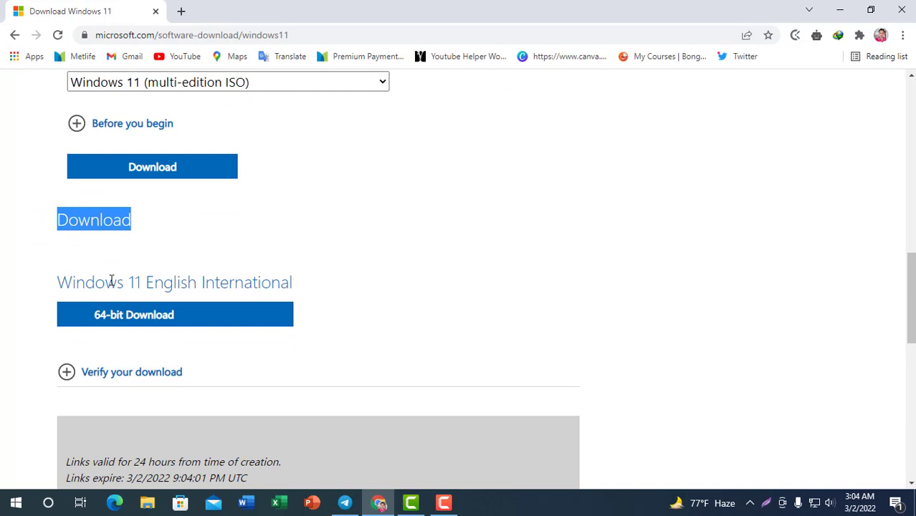
left_click_drag(42, 286, 300, 286)
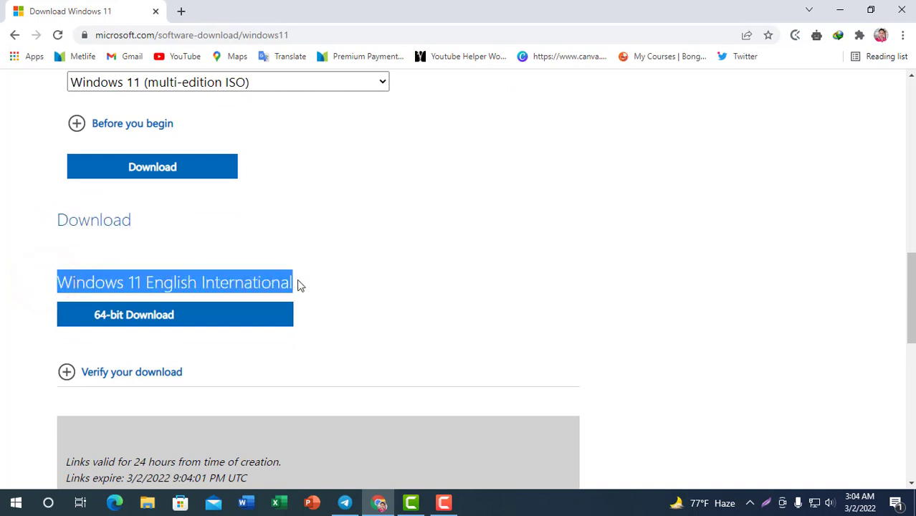
scroll(345, 285, "down", 2)
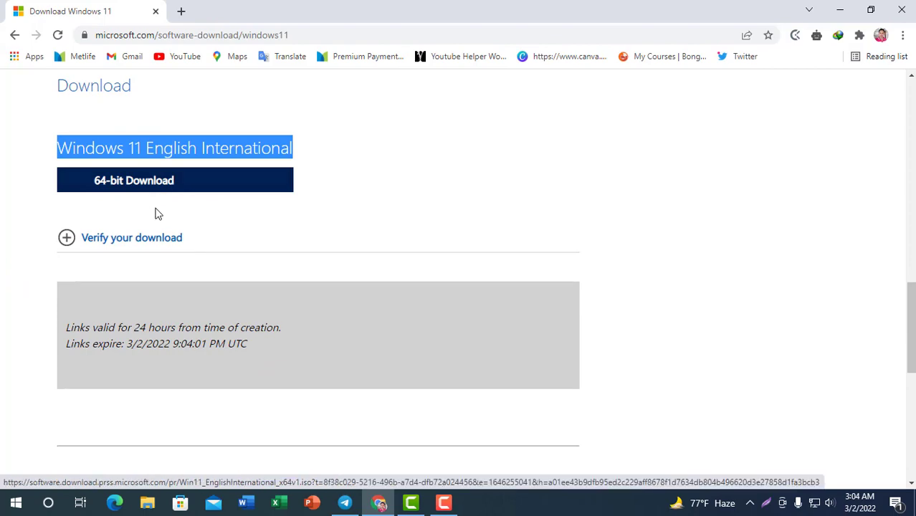
Expand Verify your download and read the hash verification steps and the table of hash values per language
left_click(140, 238)
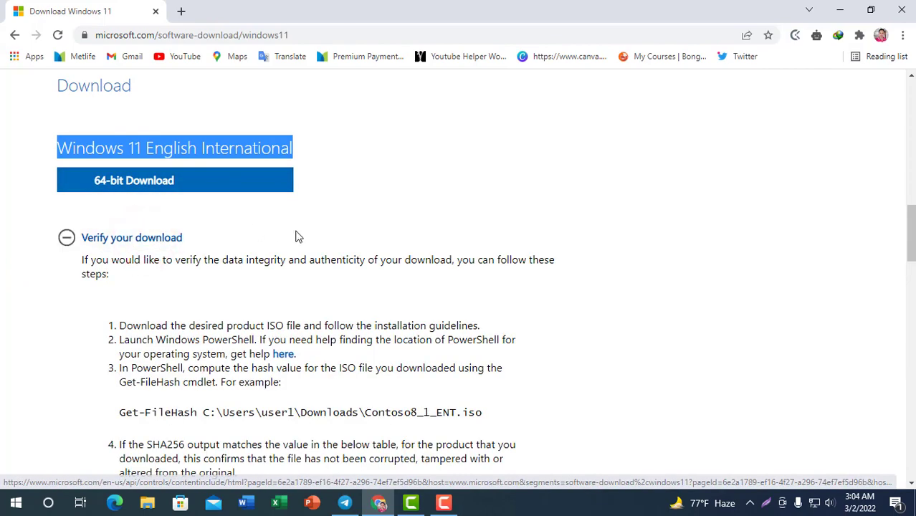
scroll(299, 237, "down", 2)
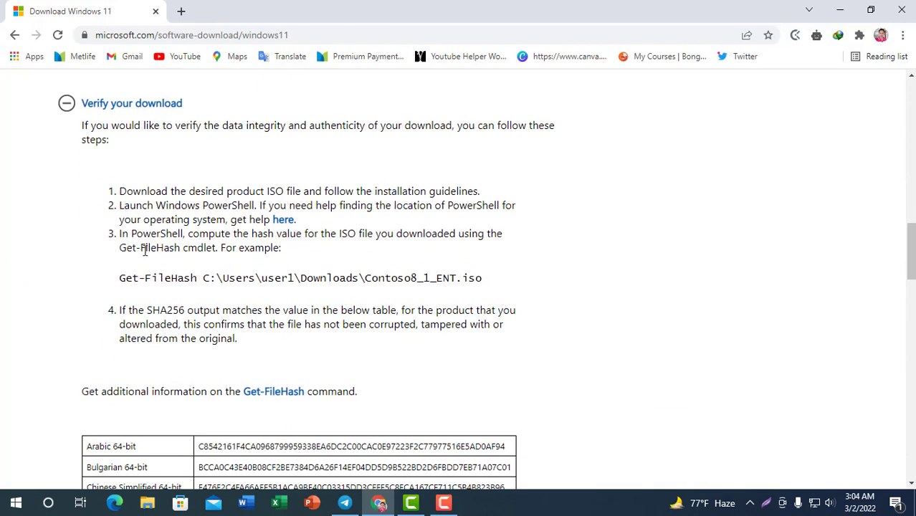
scroll(144, 251, "down", 4)
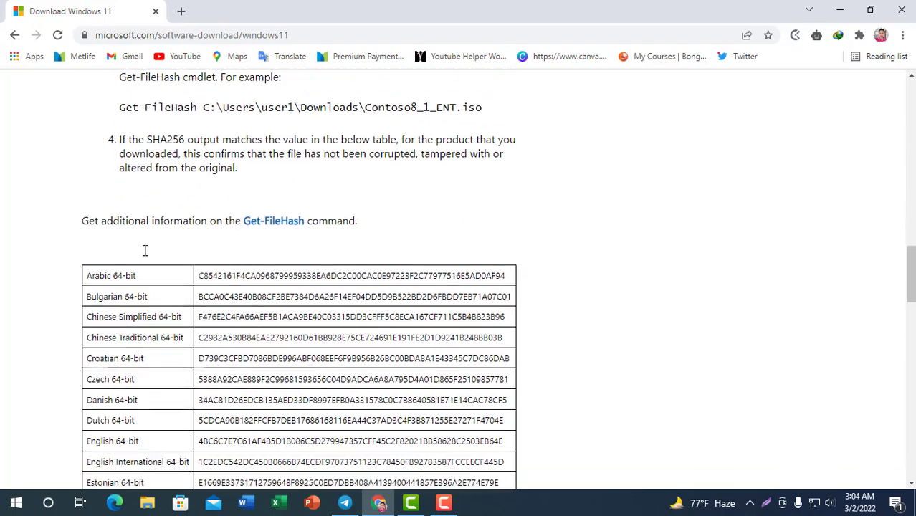
scroll(144, 256, "down", 9)
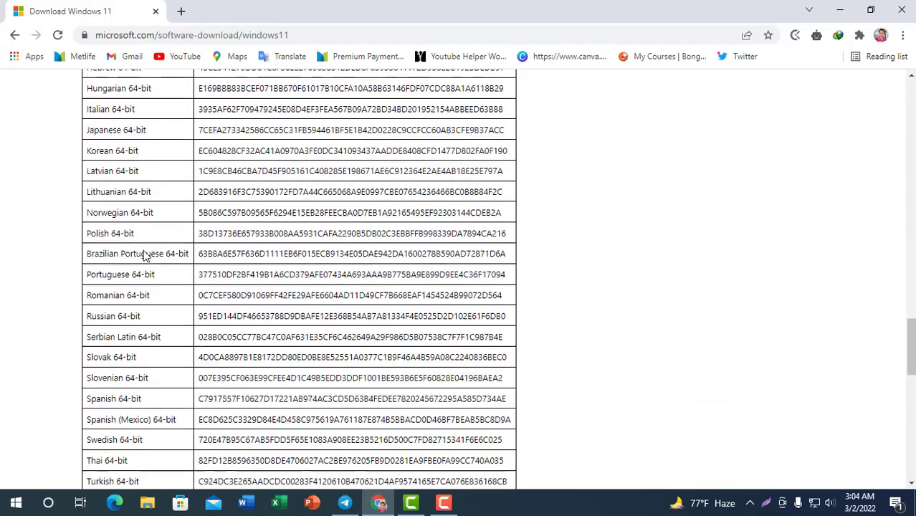
scroll(196, 279, "down", 2)
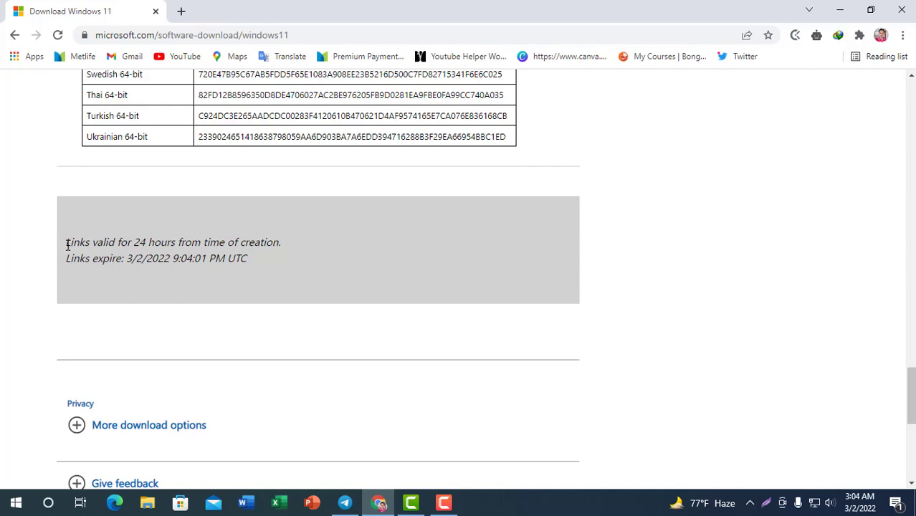
Highlight the notice about the download link's validity and expiry, and open the system calendar to compare it with the current date
left_click_drag(67, 245, 86, 238)
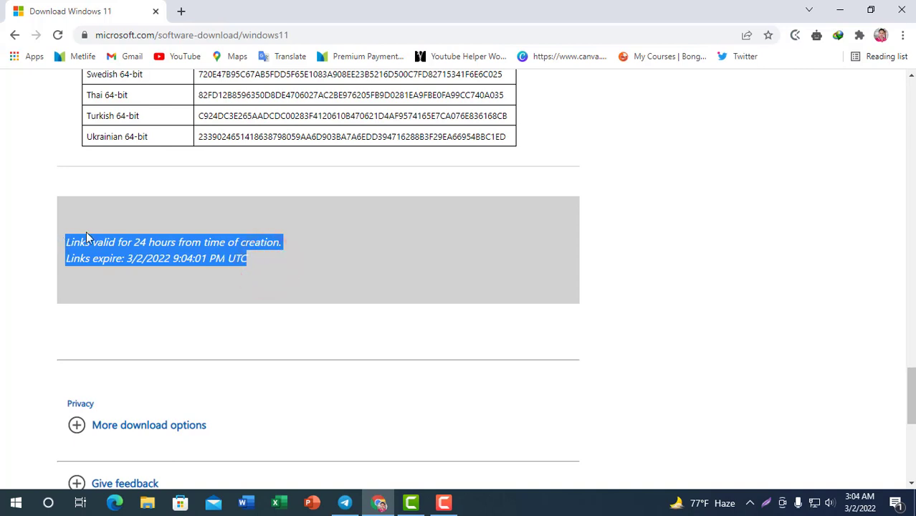
left_click(117, 208)
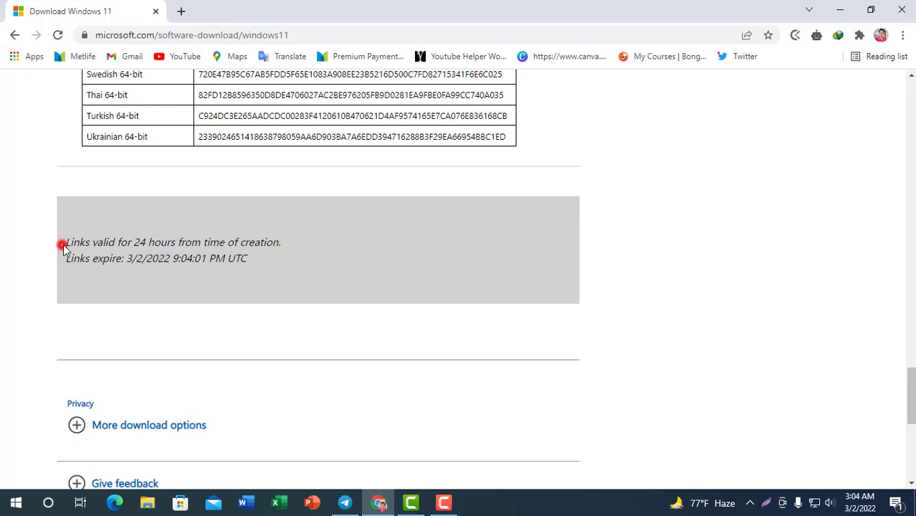
left_click_drag(63, 245, 282, 256)
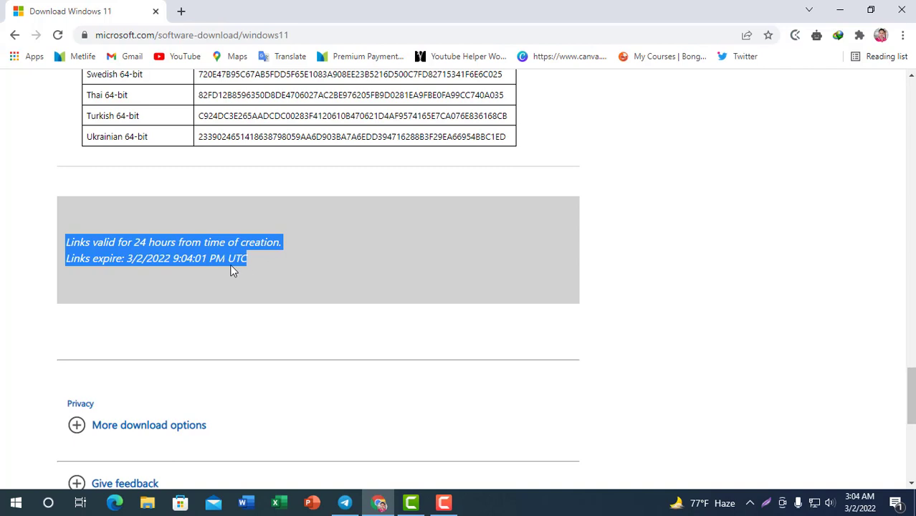
left_click(77, 261)
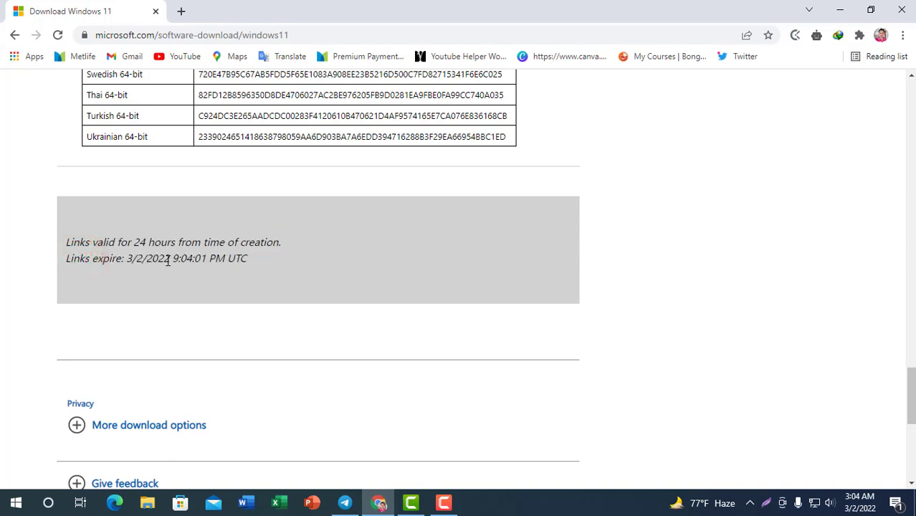
mouse_move(868, 511)
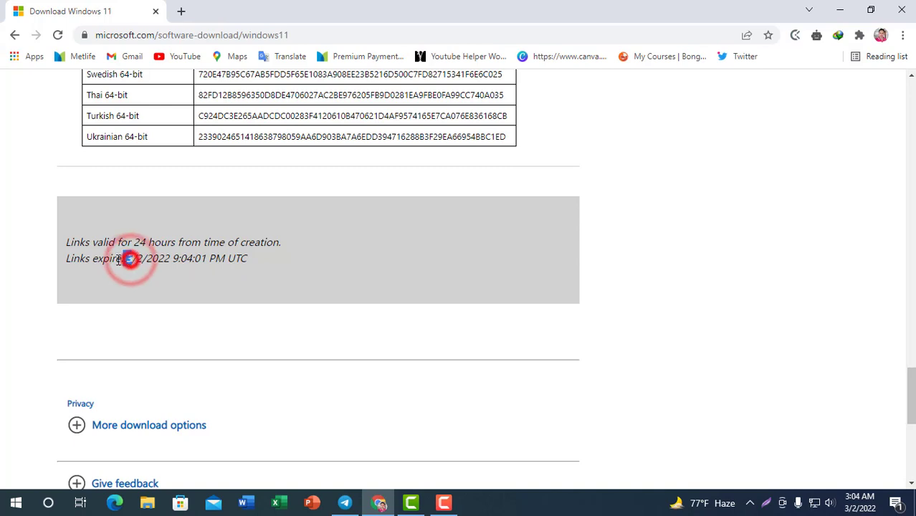
left_click_drag(131, 259, 66, 242)
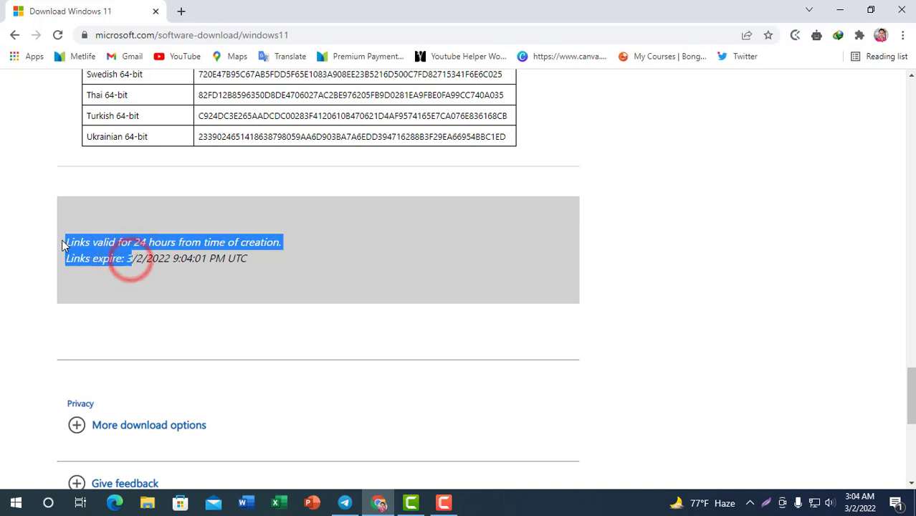
left_click(859, 505)
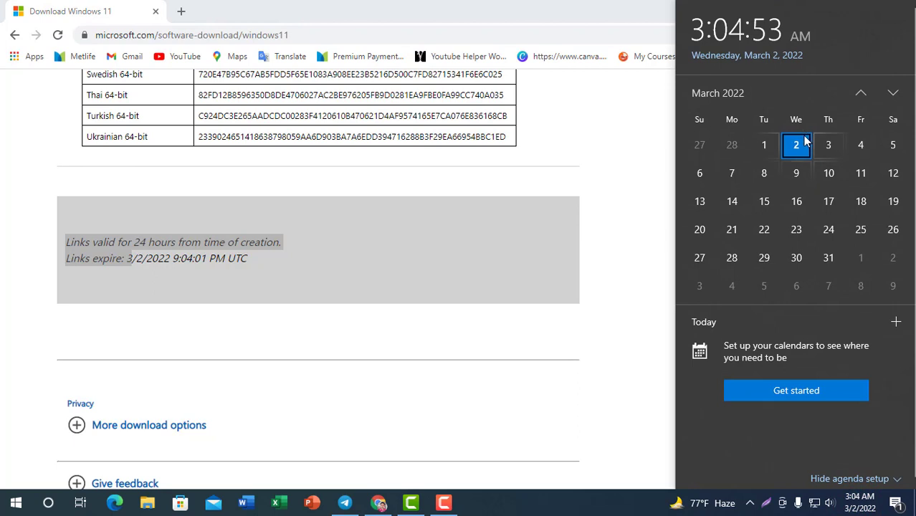
Dismiss the calendar, reread the link expiry date, and return to the Windows 11 English International 64-bit download link
left_click(153, 259)
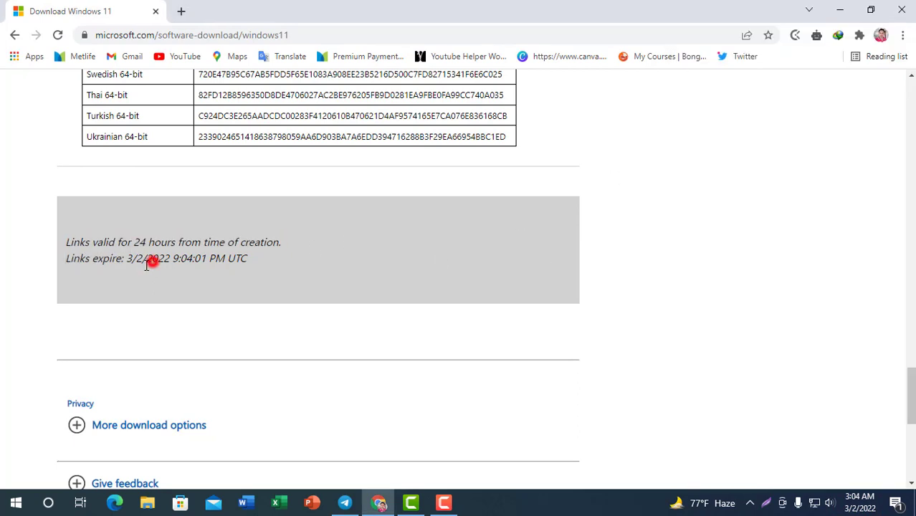
left_click(130, 259)
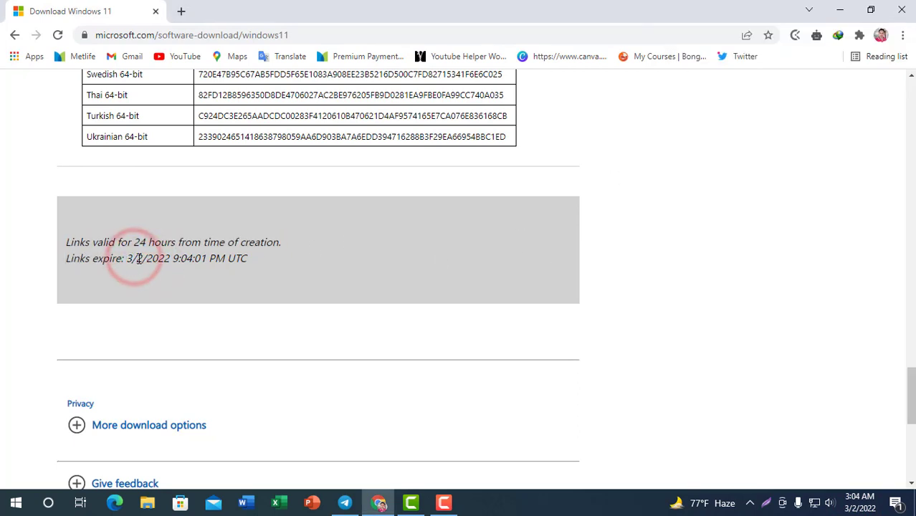
scroll(273, 277, "up", 15)
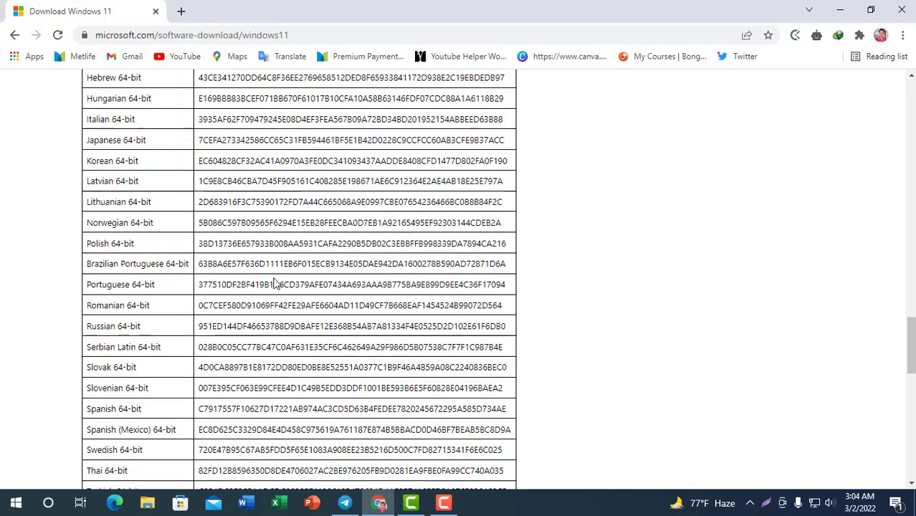
scroll(284, 286, "up", 3)
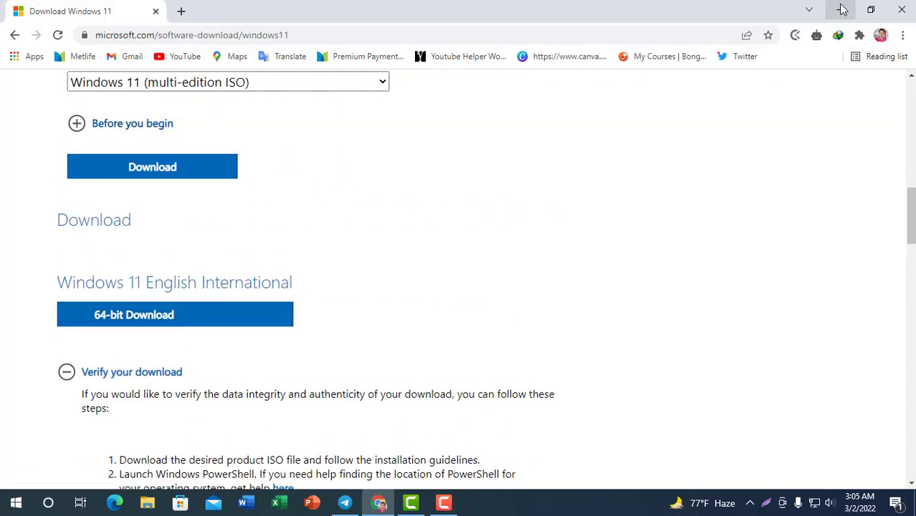
Minimize the browser and open the properties of This PC to check the system type under Device specifications
left_click(843, 11)
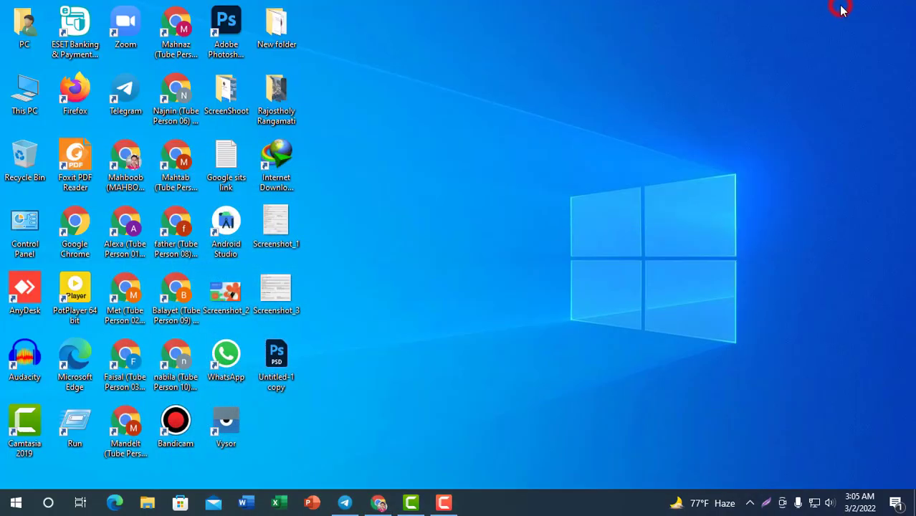
right_click(32, 92)
left_click(50, 253)
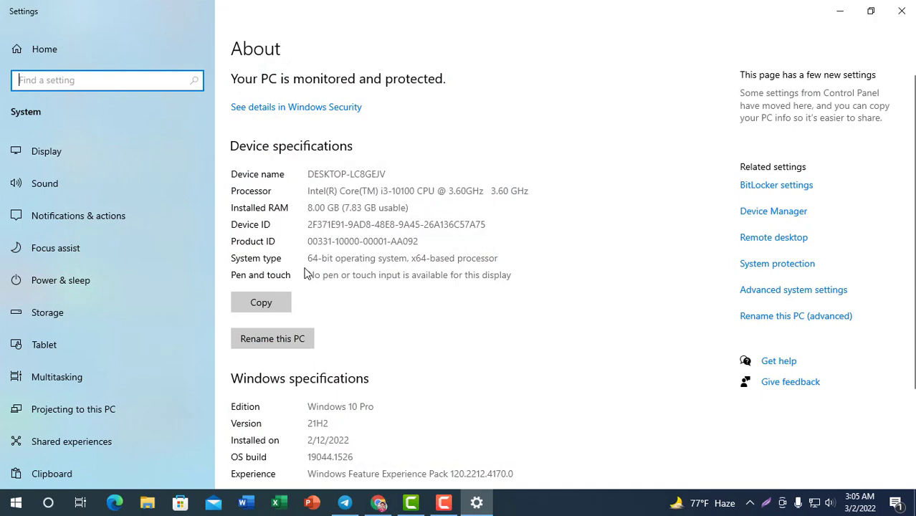
left_click(902, 10)
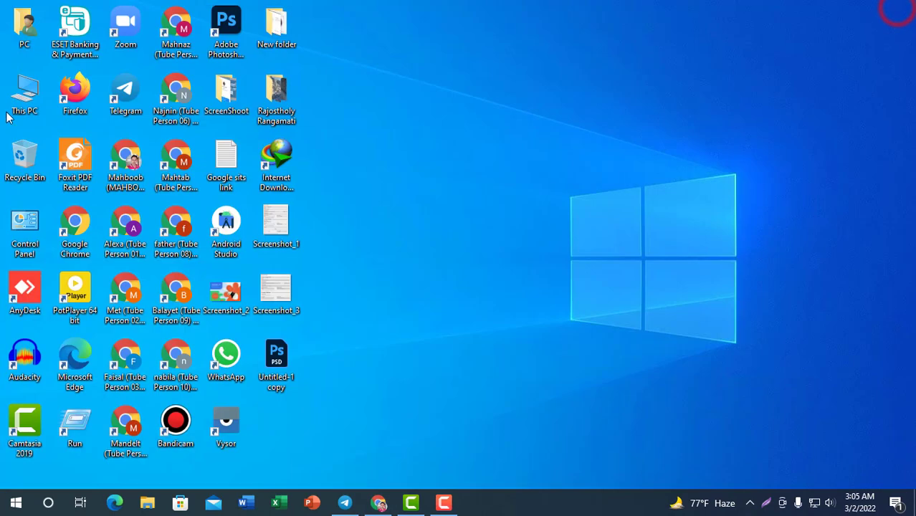
right_click(26, 100)
left_click(52, 252)
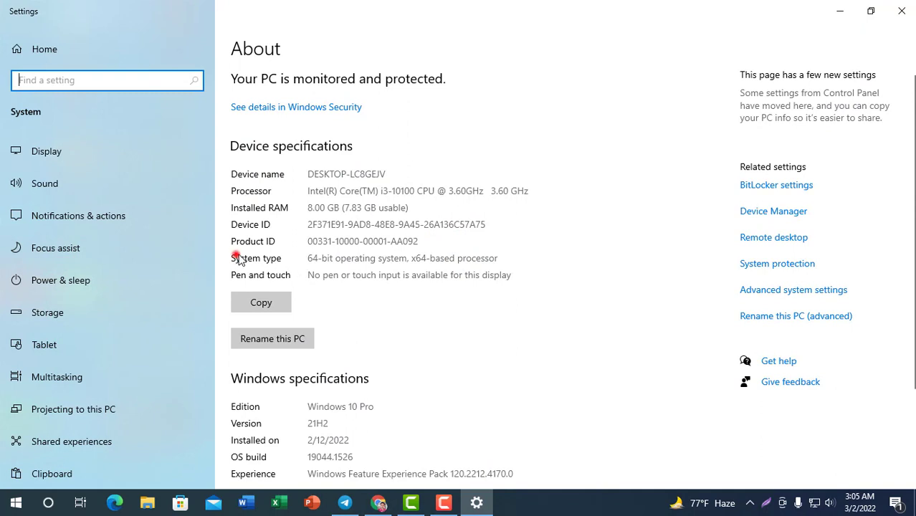
left_click(314, 258)
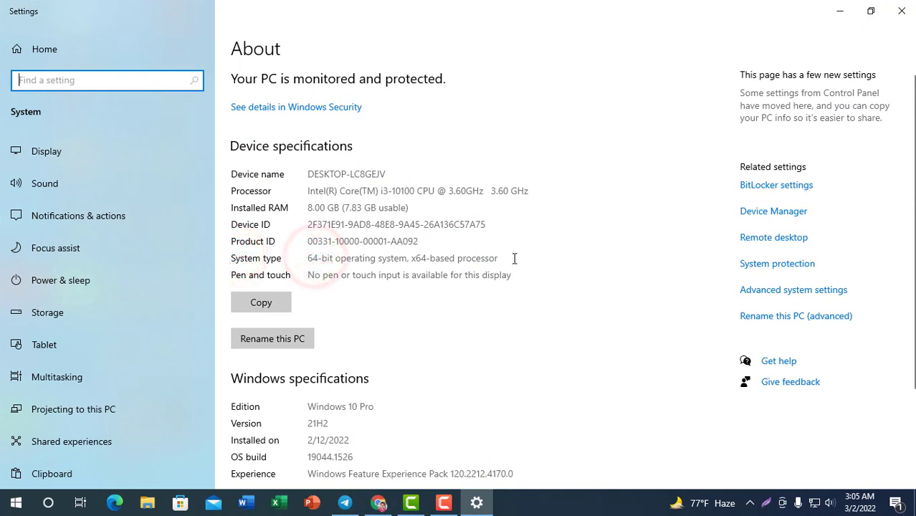
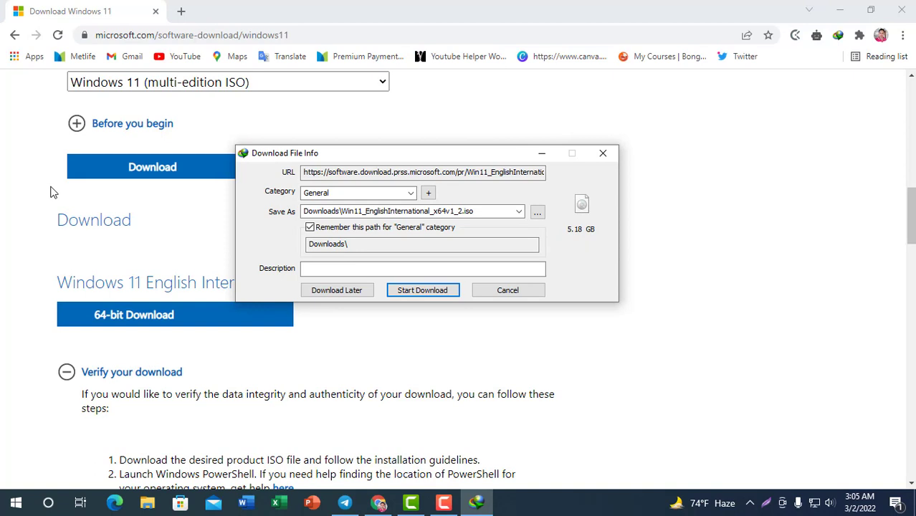
Start downloading the ISO to Downloads as Win11_EnglishInternational_x64v1_2.iso, keeping the download status window in view over the web page
left_click(428, 292)
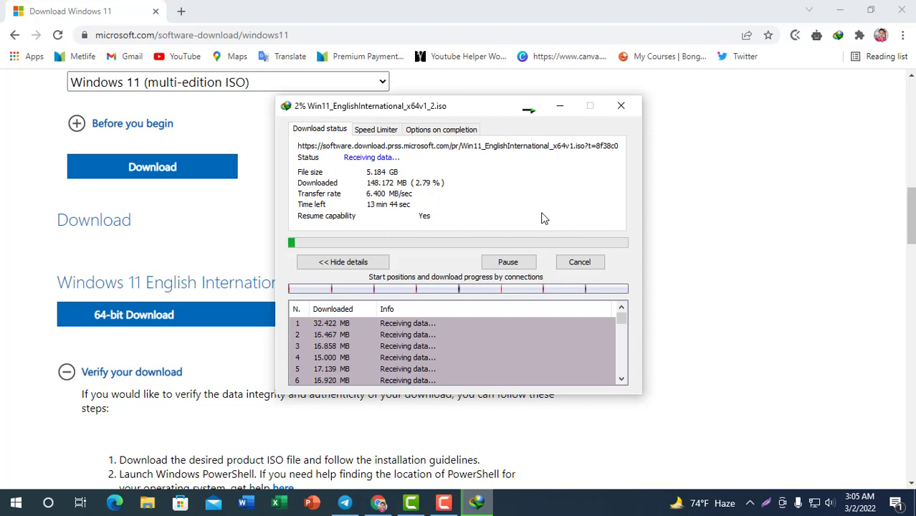
left_click_drag(467, 106, 598, 110)
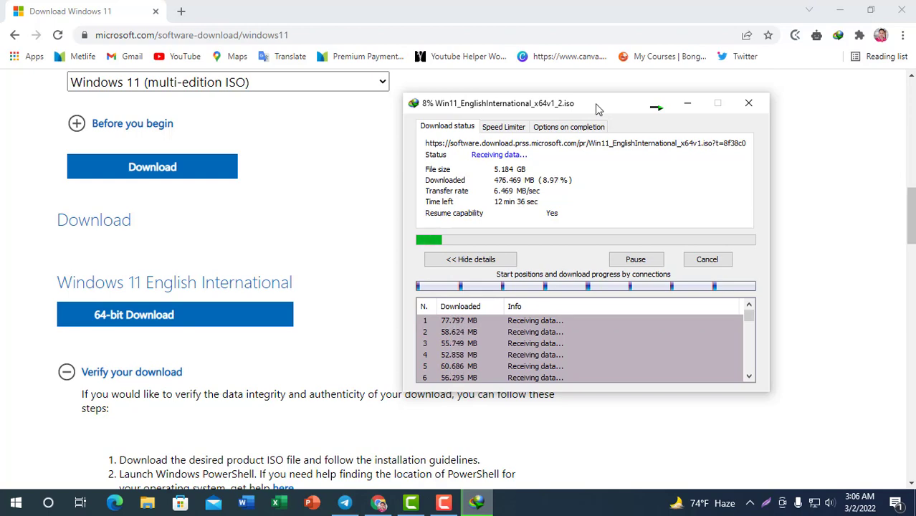
left_click(813, 276)
scroll(804, 301, "up", 15)
left_click(488, 505)
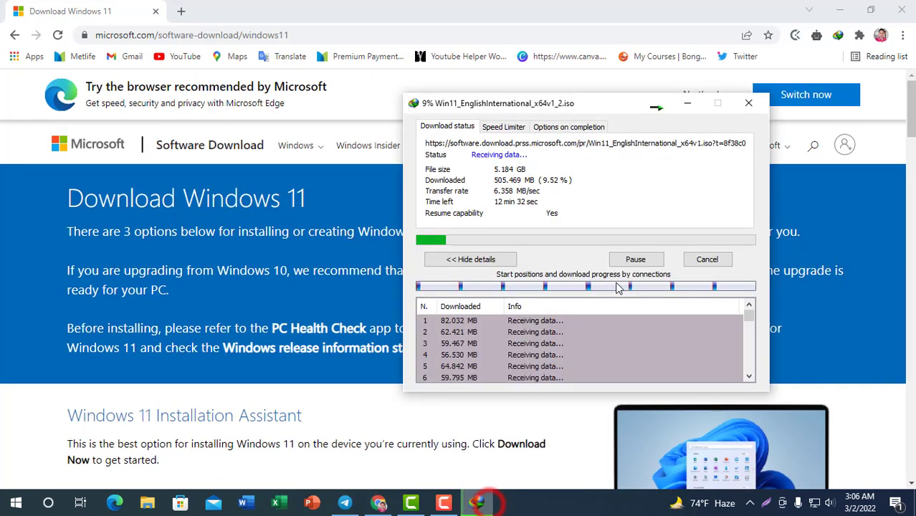
Close the ISO's download status window and return to the Download Windows 11 page
left_click(614, 95)
left_click(592, 195)
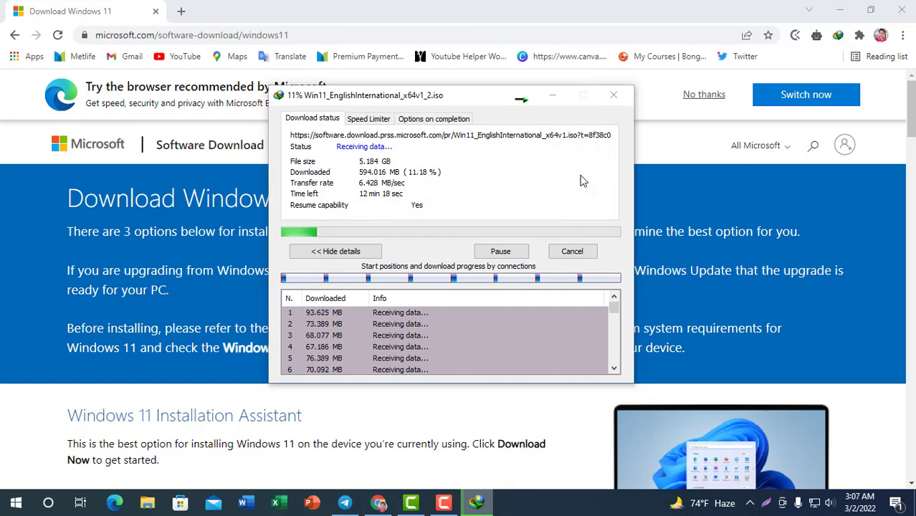
left_click(711, 321)
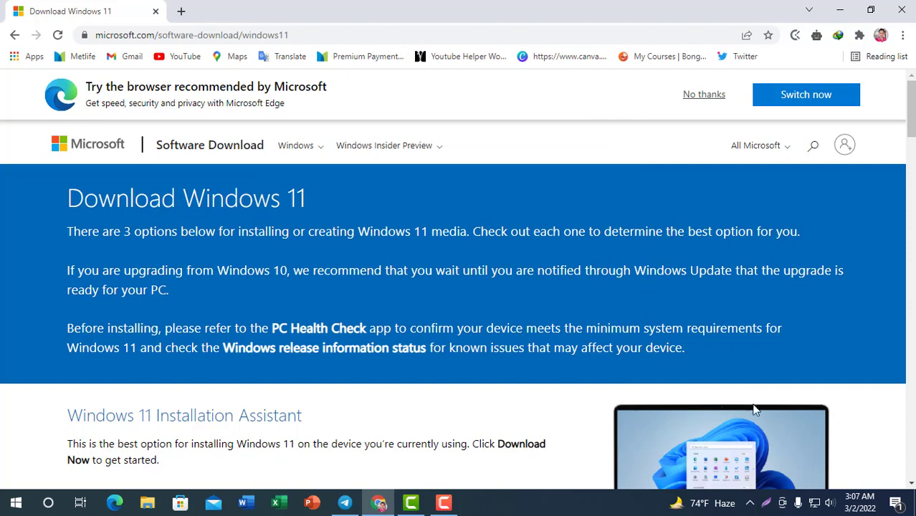
Open the Internet Download Manager window and select the completed 5.18 GB Win11 English International entry in the download list
left_click(750, 503)
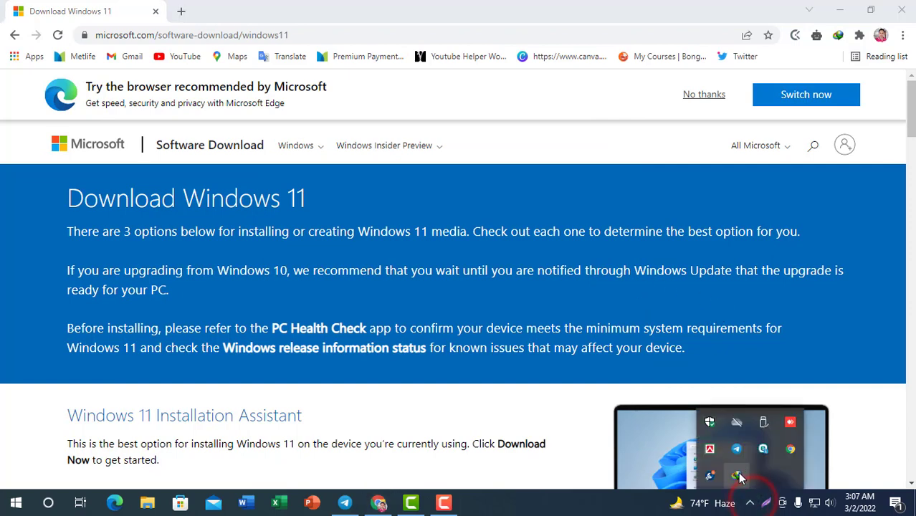
left_click(740, 475)
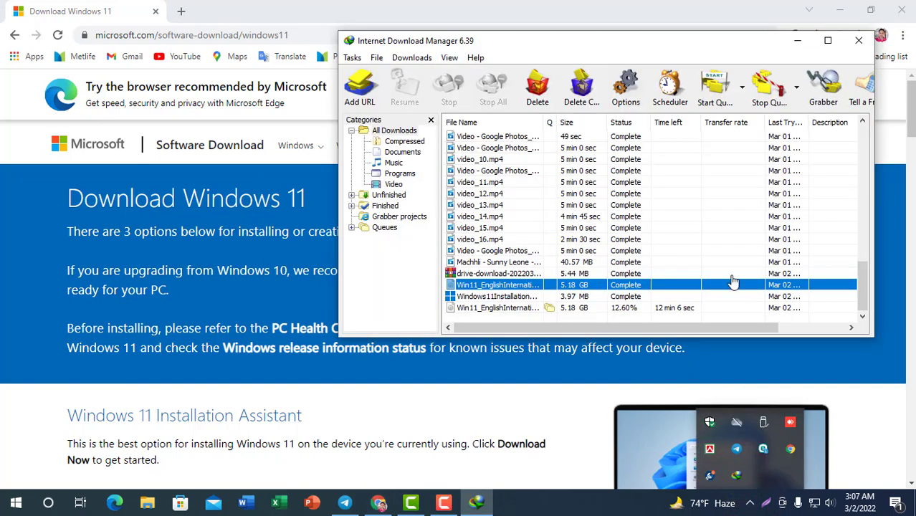
left_click(865, 277)
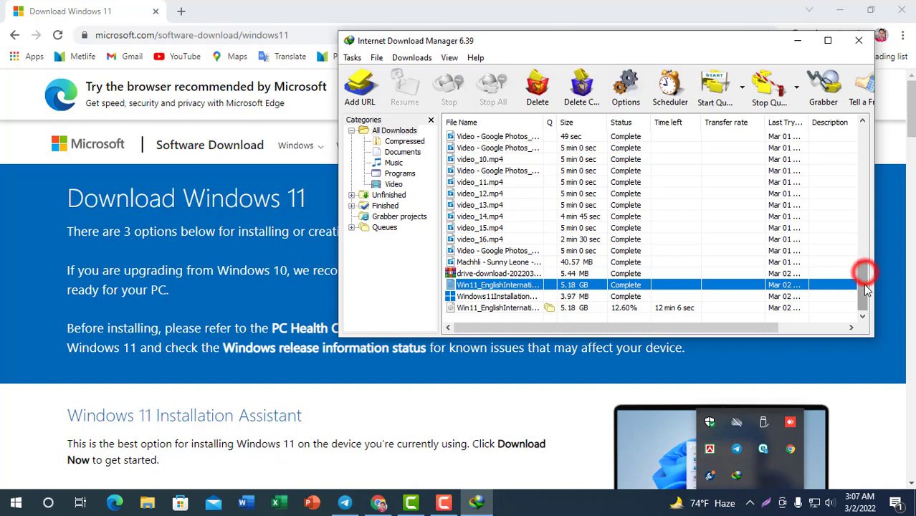
left_click(634, 297)
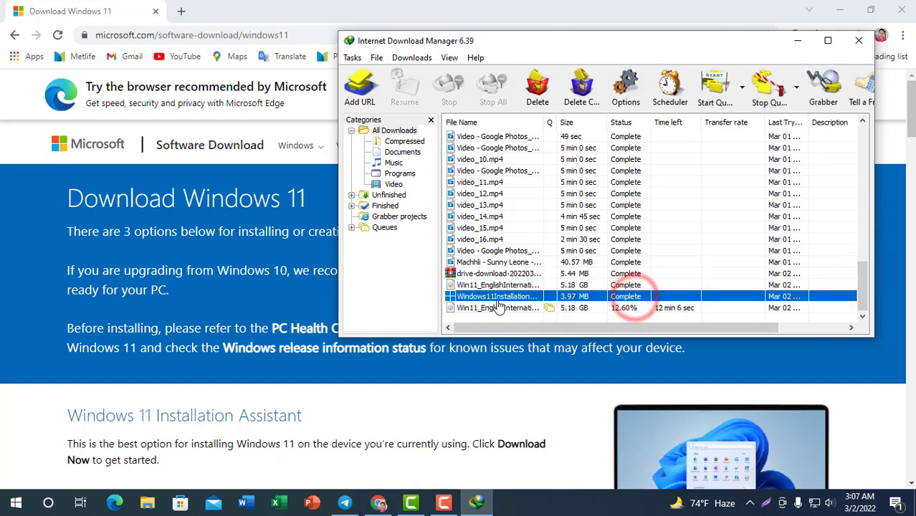
left_click(628, 286)
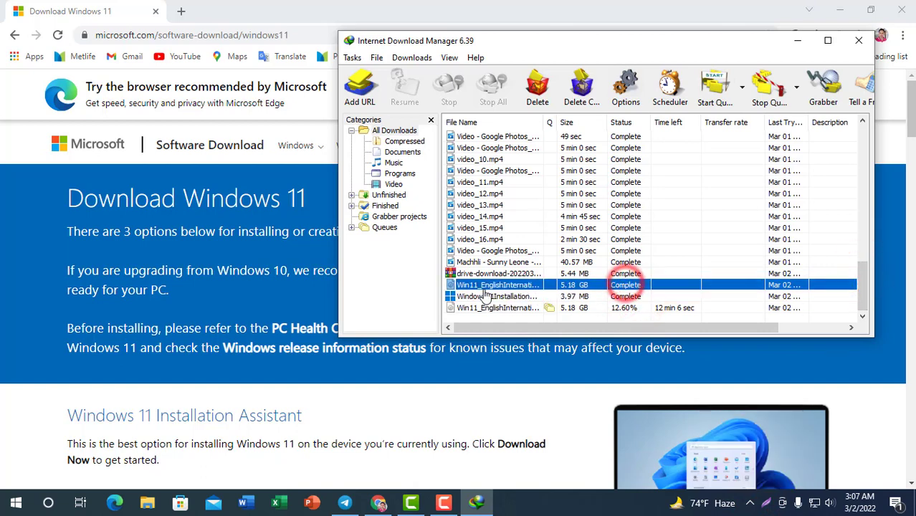
Show the completed Win11_EnglishInternational_x64v1 image in its containing folder, then minimize the folder and close the download manager
right_click(626, 287)
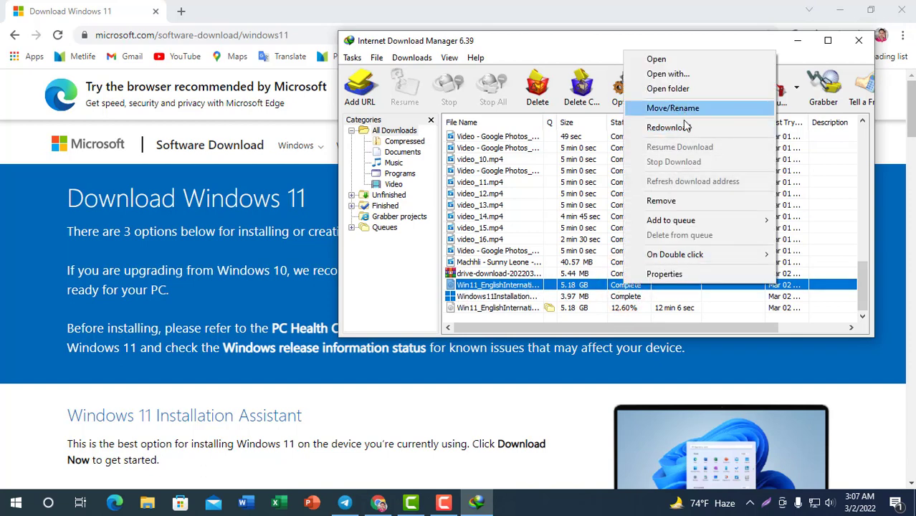
left_click(686, 183)
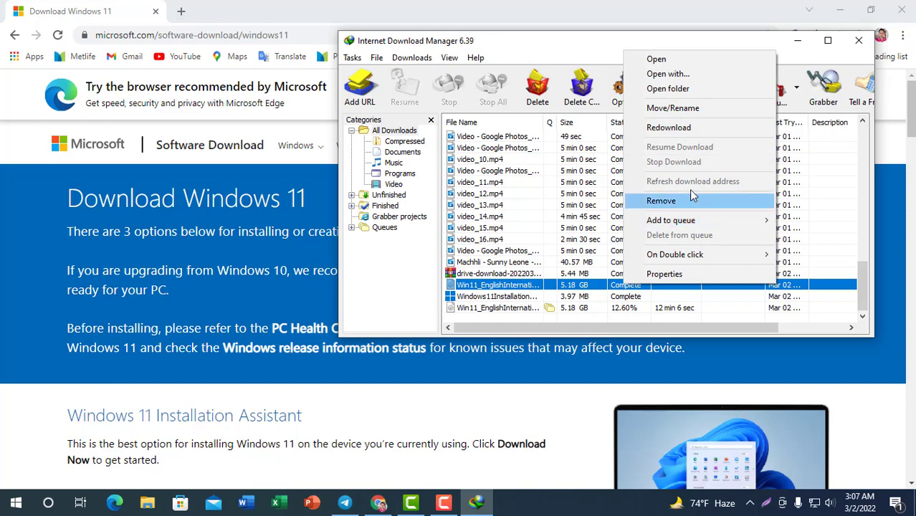
left_click(691, 89)
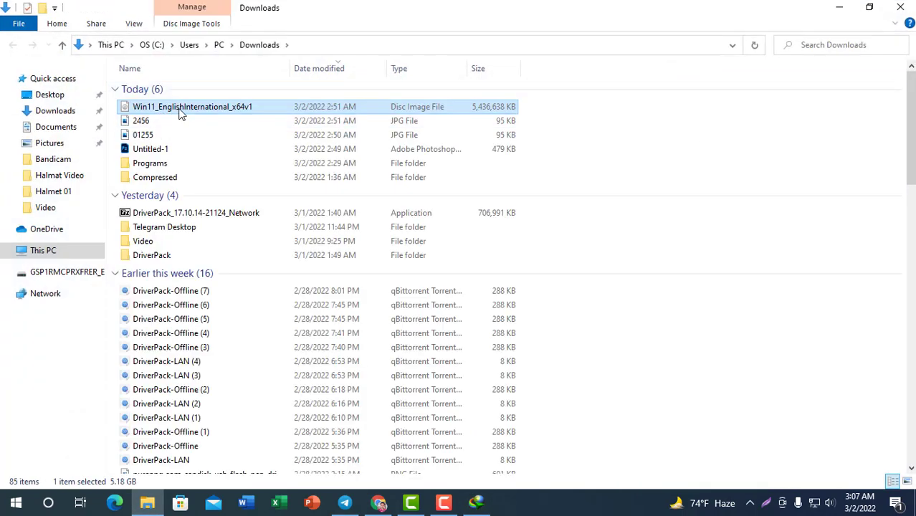
left_click(181, 112)
left_click(840, 7)
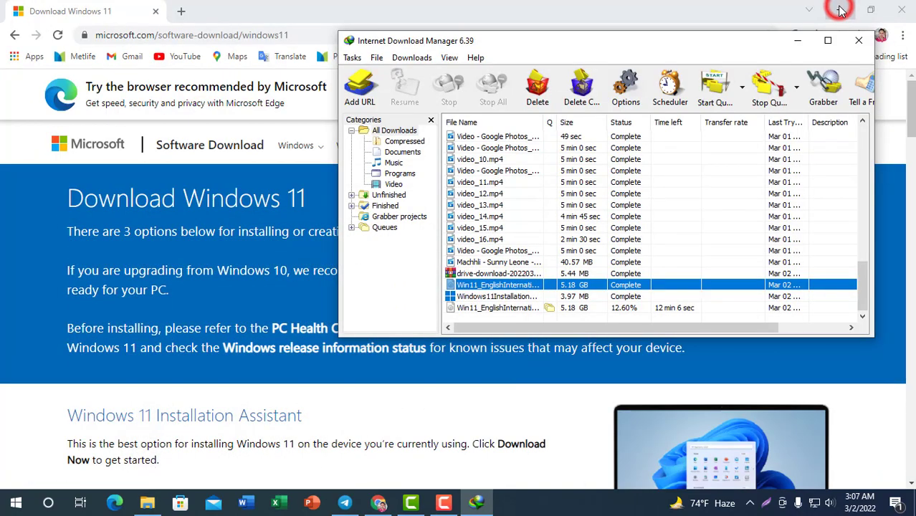
left_click(861, 42)
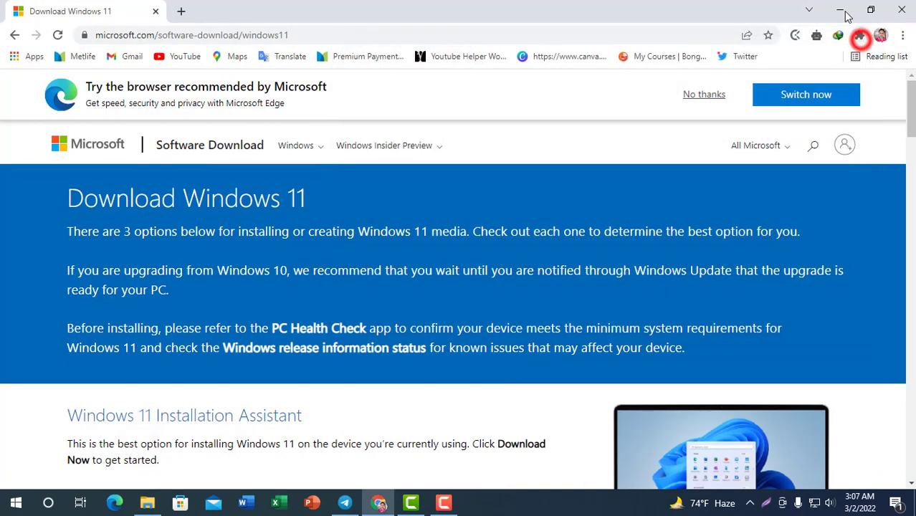
Open the Rufus website, rufus.ie, in a new browser tab
left_click(182, 12)
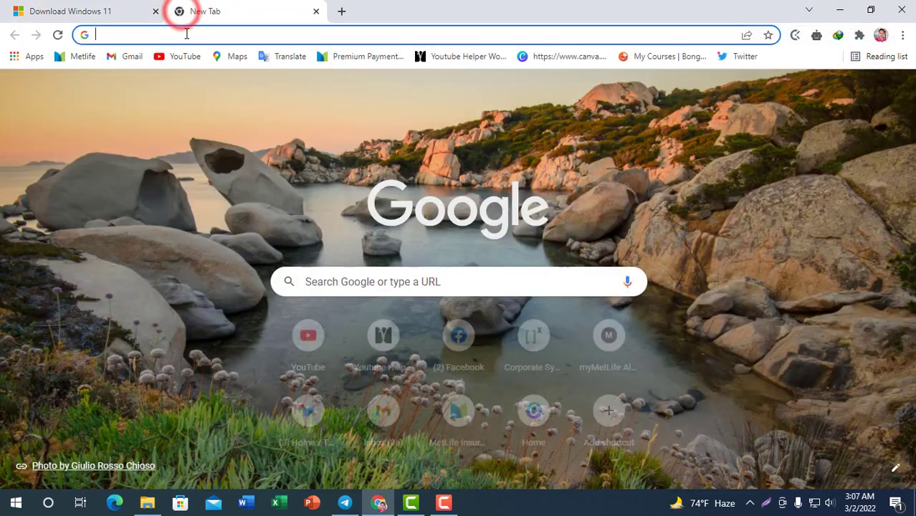
left_click(187, 33)
type("ru")
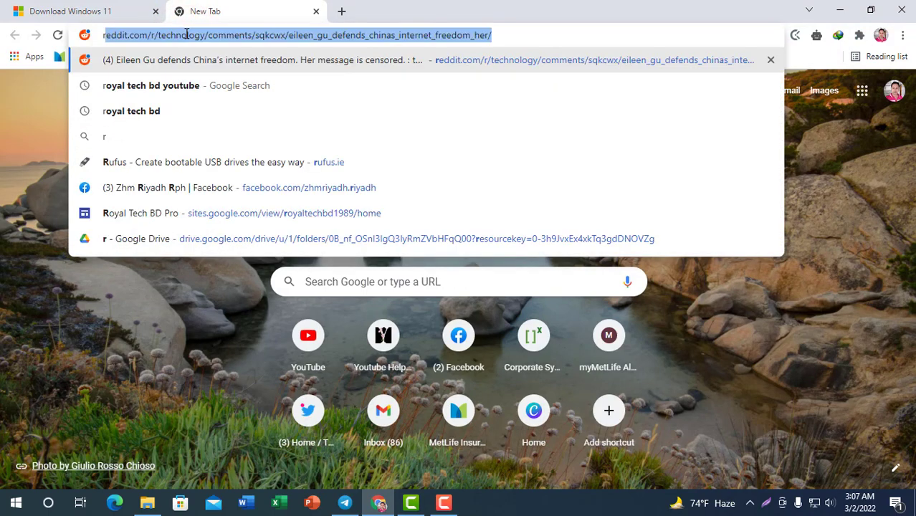
type("f")
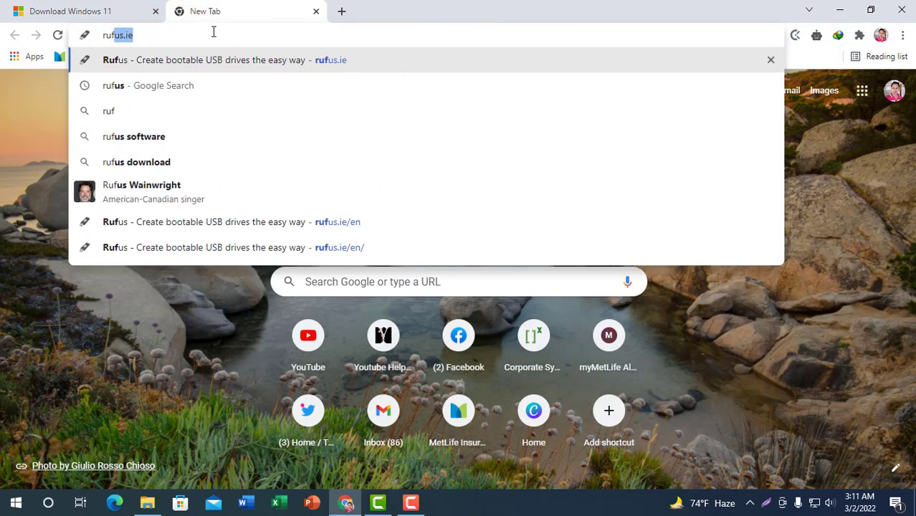
key("Return")
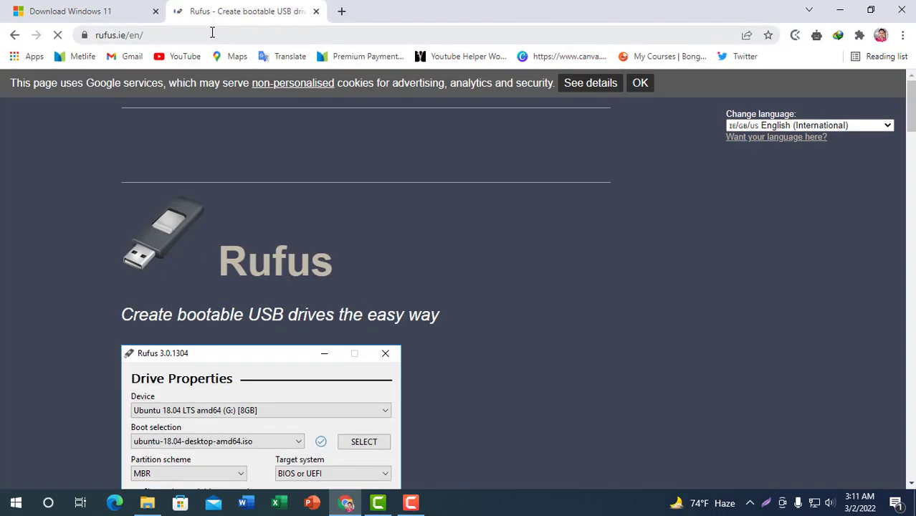
Download Rufus 3.17 from the page's Download section, saving it to Downloads\Programs as rufus-3.17_2.exe
scroll(373, 266, "down", 5)
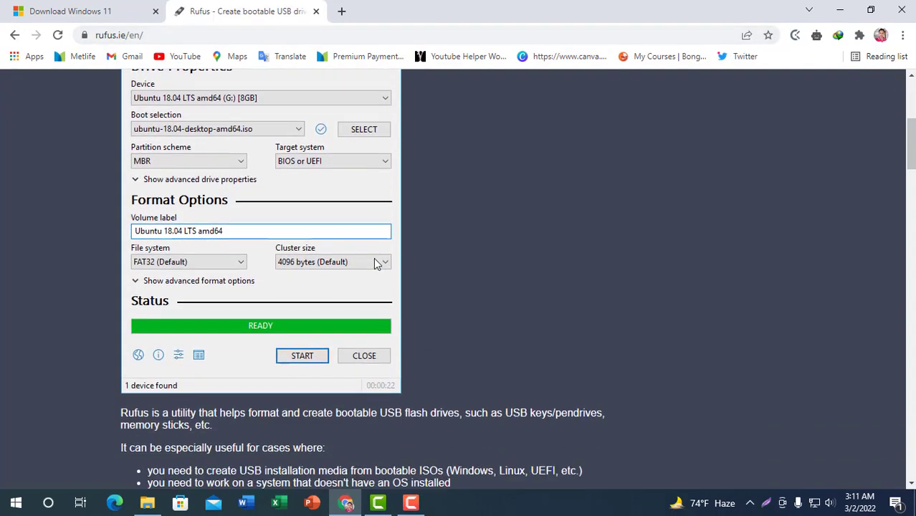
scroll(373, 263, "down", 1)
scroll(374, 263, "up", 3)
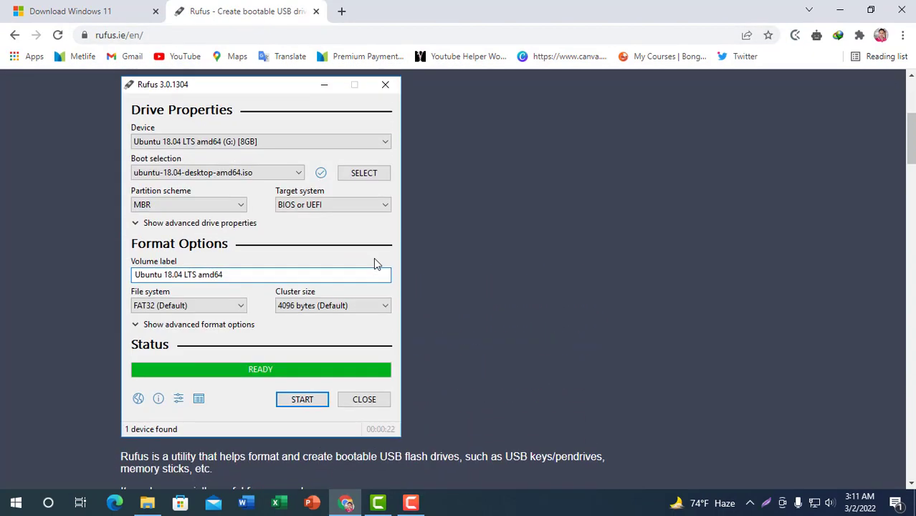
scroll(373, 263, "down", 5)
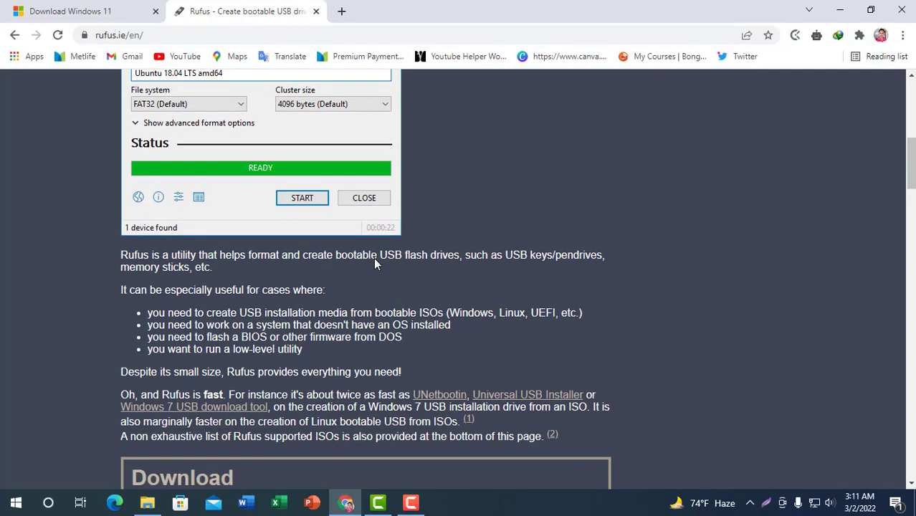
scroll(374, 263, "down", 2)
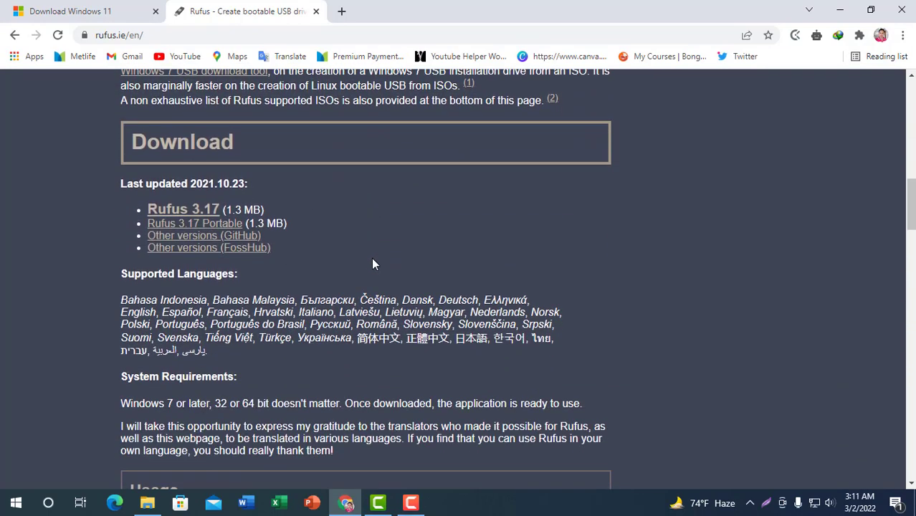
left_click(182, 213)
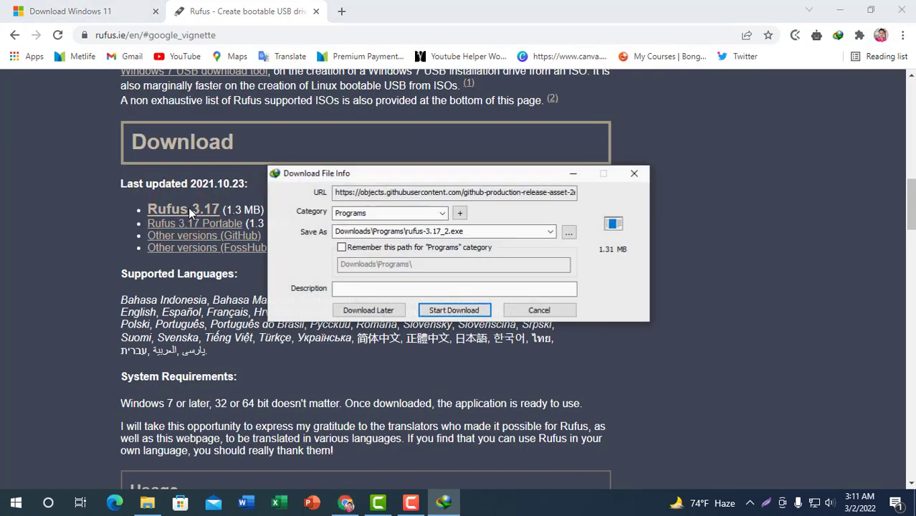
left_click(472, 313)
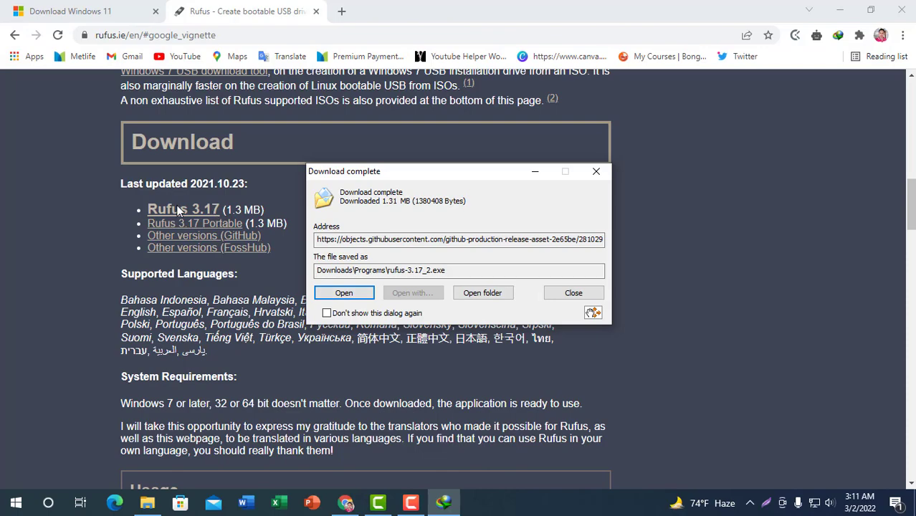
Show the downloaded rufus-3.17_2 file in its containing folder and run it, then minimize the folder window
left_click(490, 296)
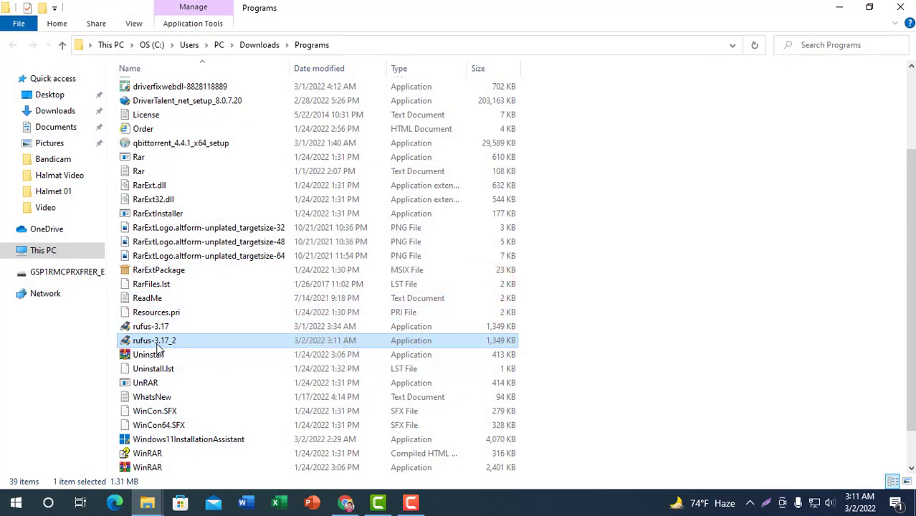
left_click(158, 343)
double_click(156, 342)
left_click(840, 7)
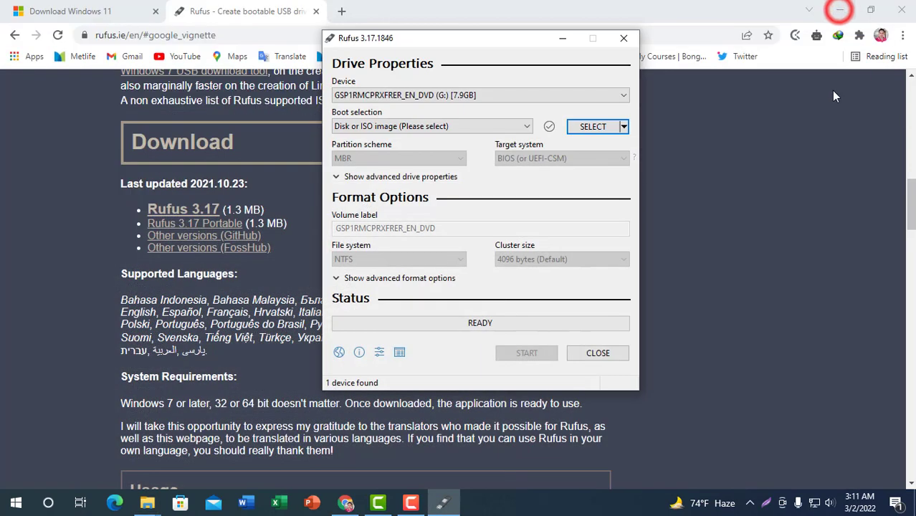
left_click_drag(451, 35, 514, 52)
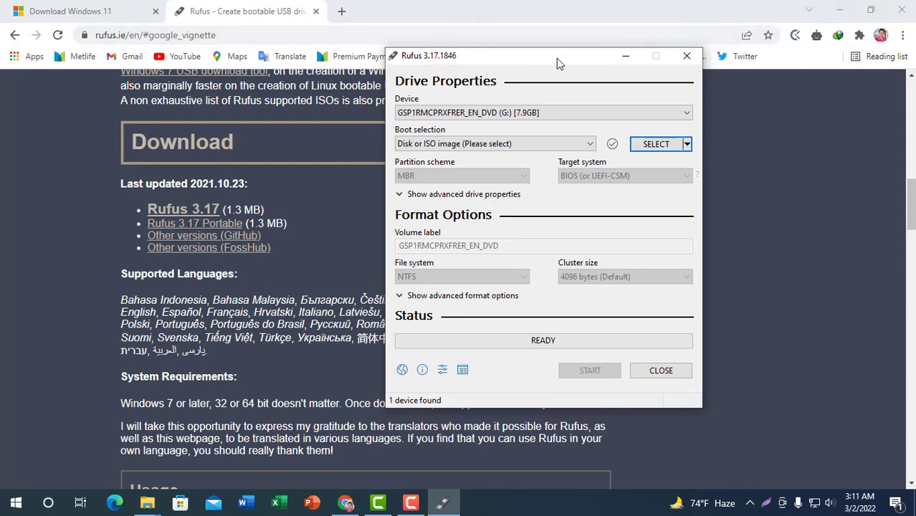
Set the boot selection to Disk or ISO image and load the Win11_EnglishInternational_x64v1 ISO from Downloads
left_click(508, 113)
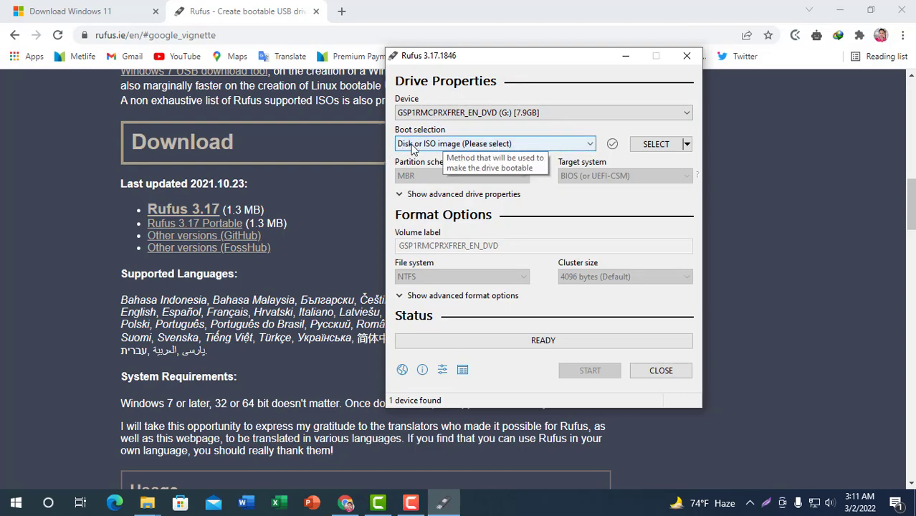
left_click(560, 145)
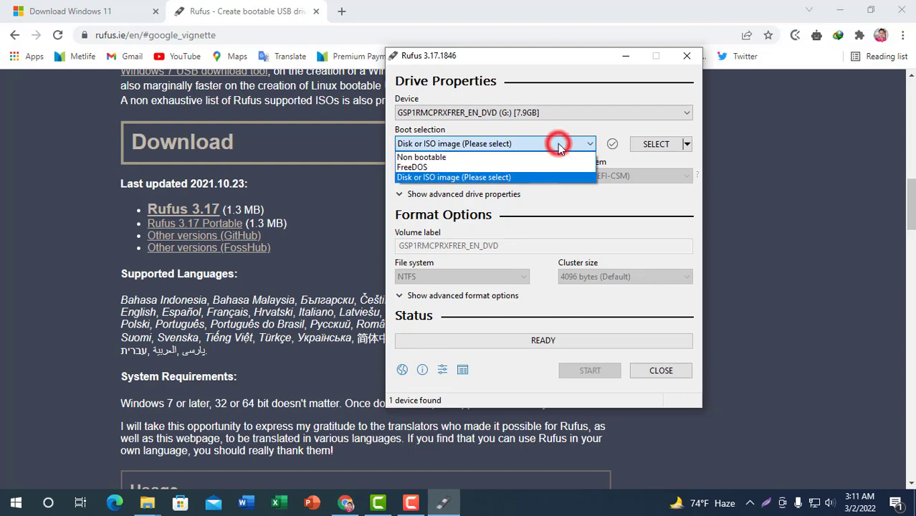
left_click(459, 178)
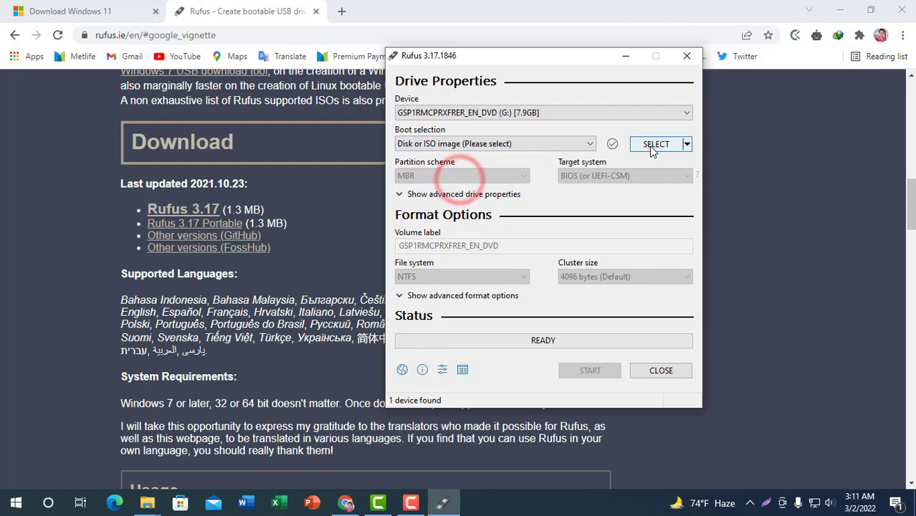
left_click(649, 144)
left_click(541, 209)
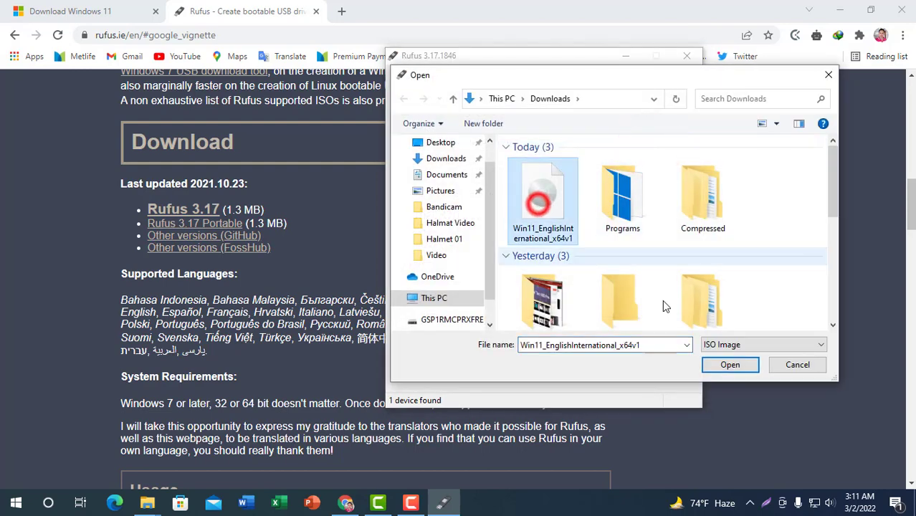
left_click(730, 364)
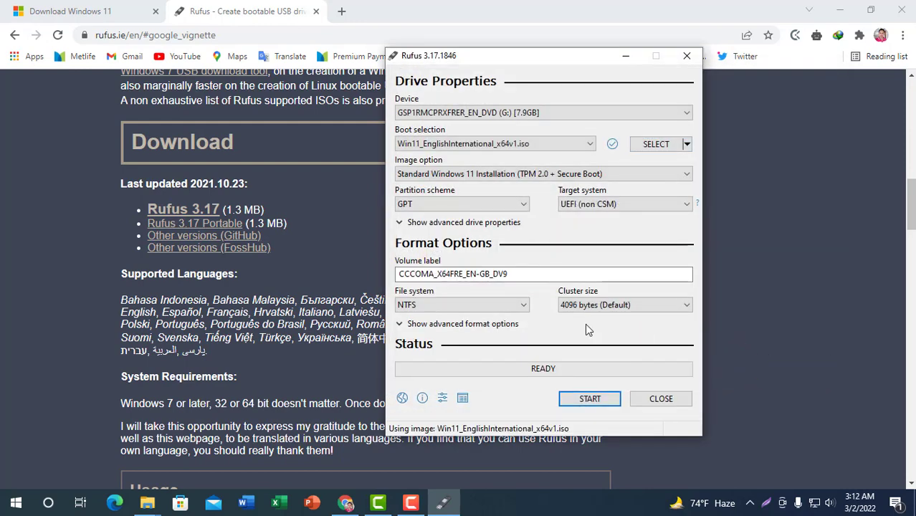
Switch the partition scheme to MBR, then back to GPT
left_click(510, 204)
left_click(487, 215)
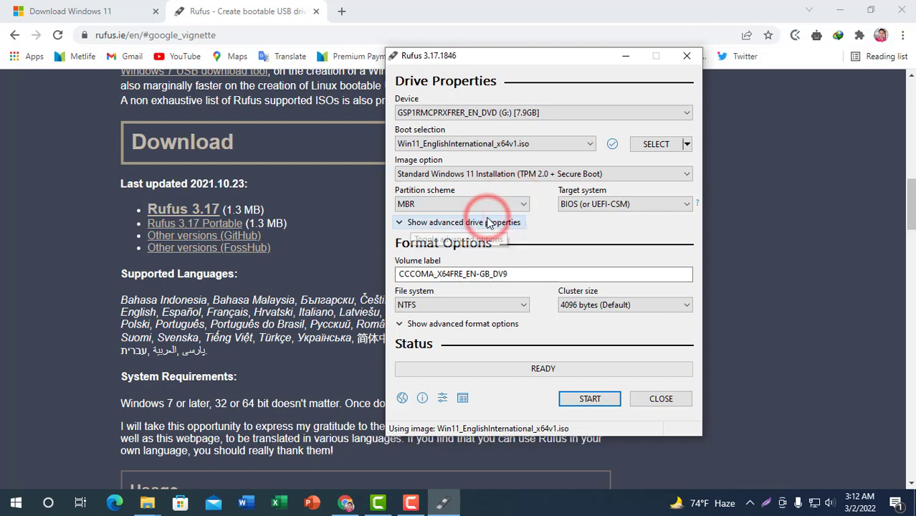
left_click(491, 208)
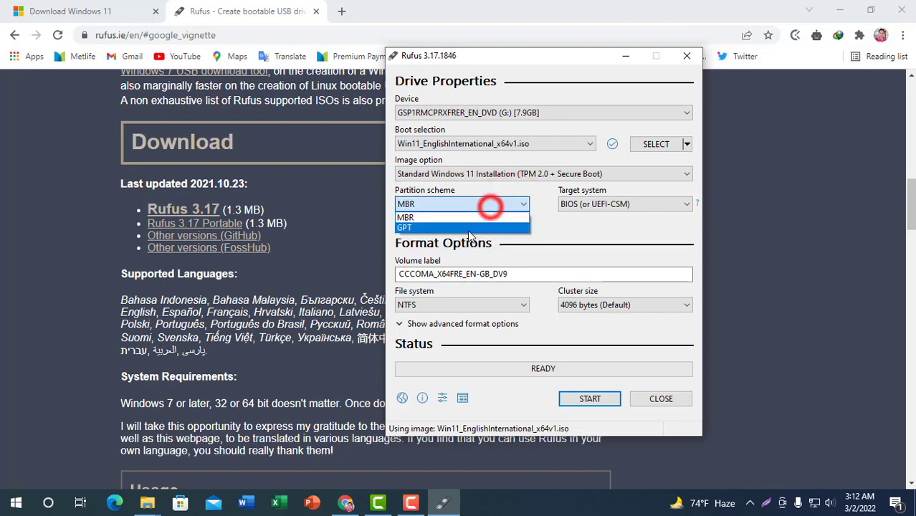
left_click(468, 223)
left_click(470, 204)
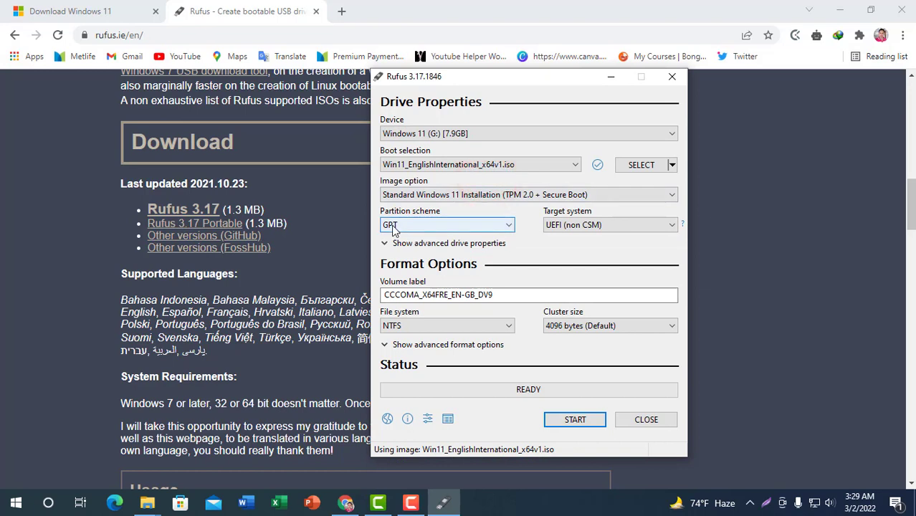
Alternate the partition scheme between MBR and GPT to compare the target systems, ending on MBR
left_click(393, 228)
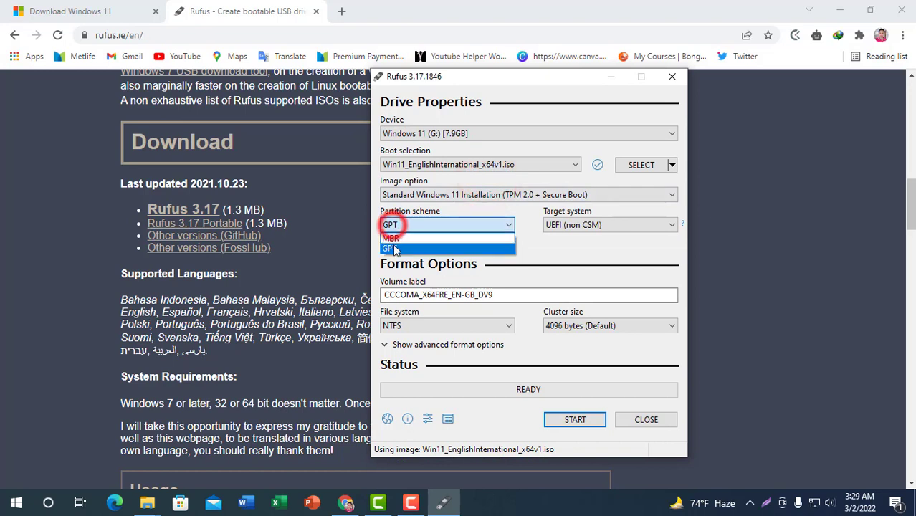
left_click(395, 237)
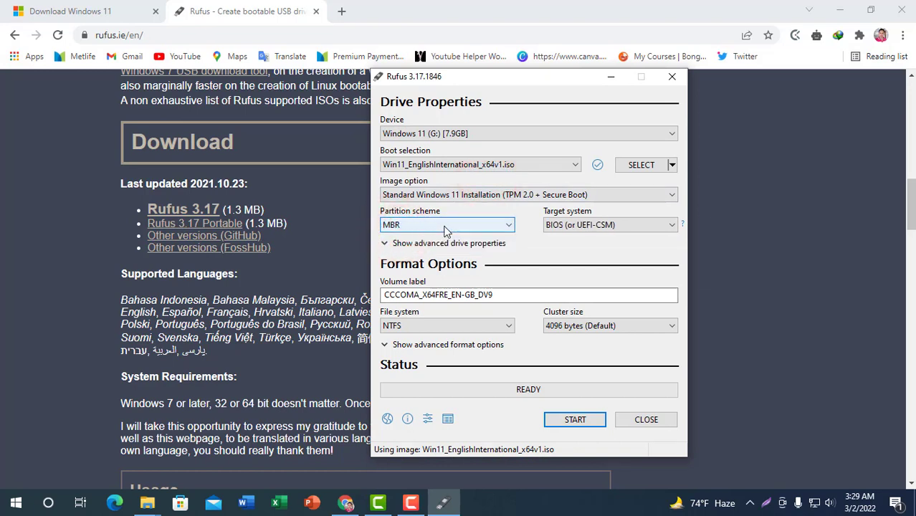
left_click(446, 226)
left_click(435, 248)
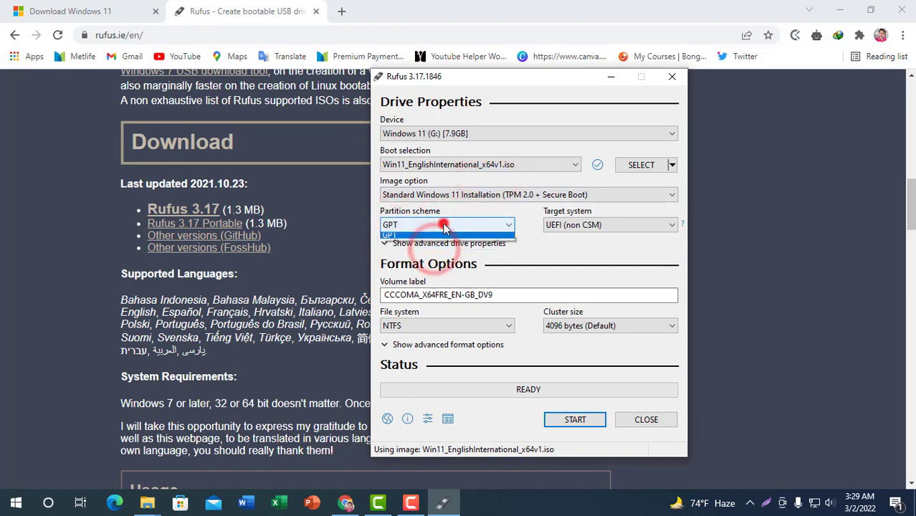
left_click(446, 225)
left_click(438, 236)
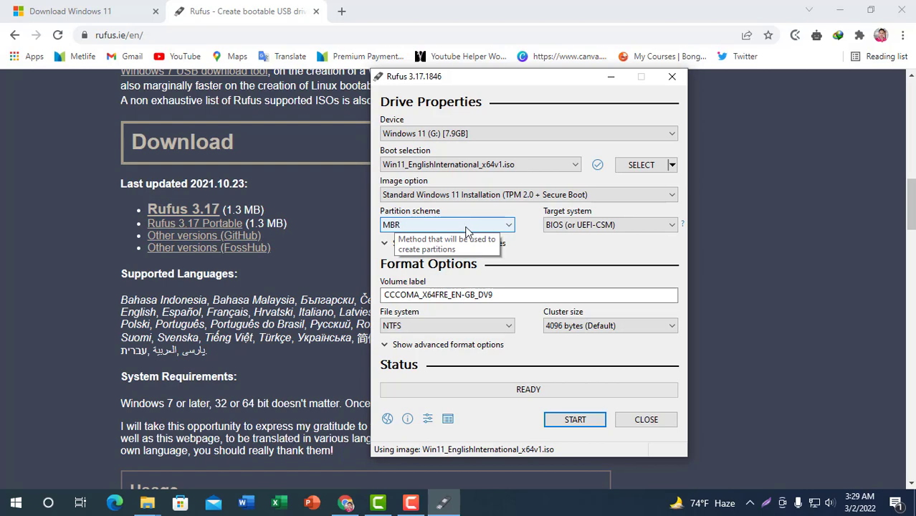
left_click(467, 231)
left_click(398, 249)
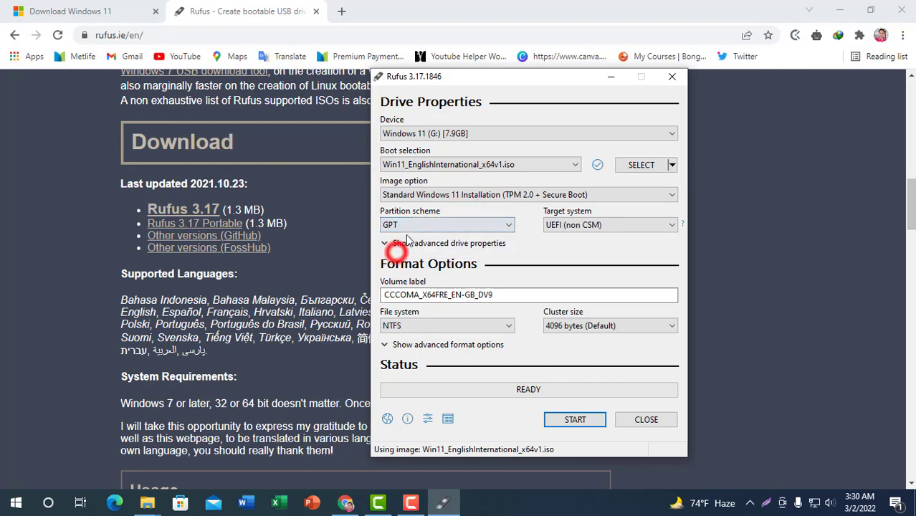
left_click(433, 224)
left_click(415, 237)
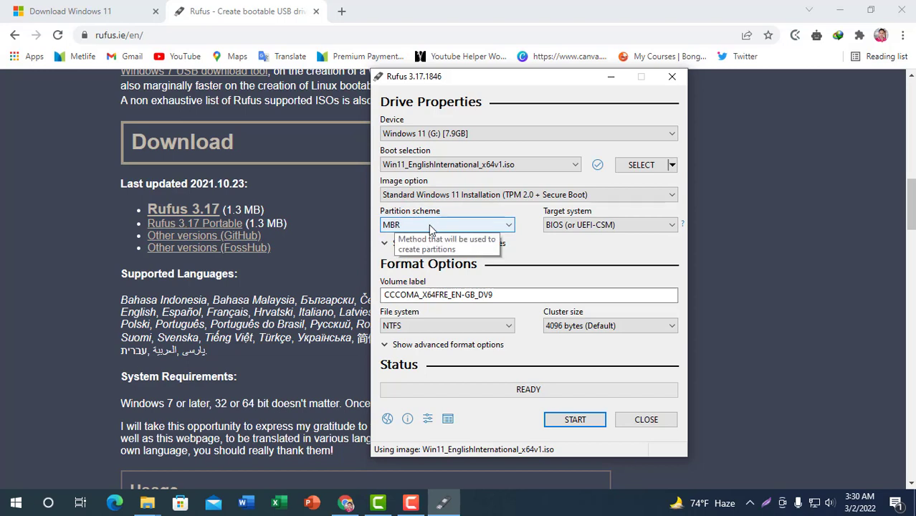
left_click(432, 227)
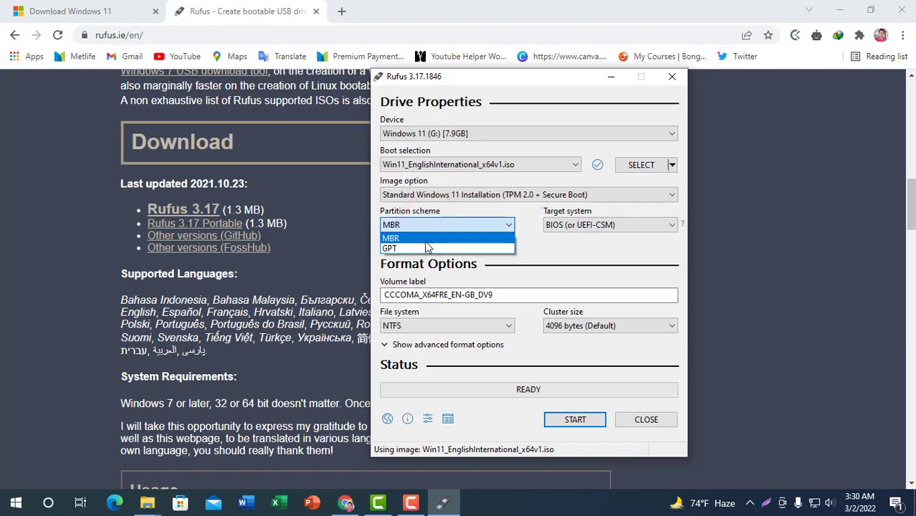
left_click(427, 241)
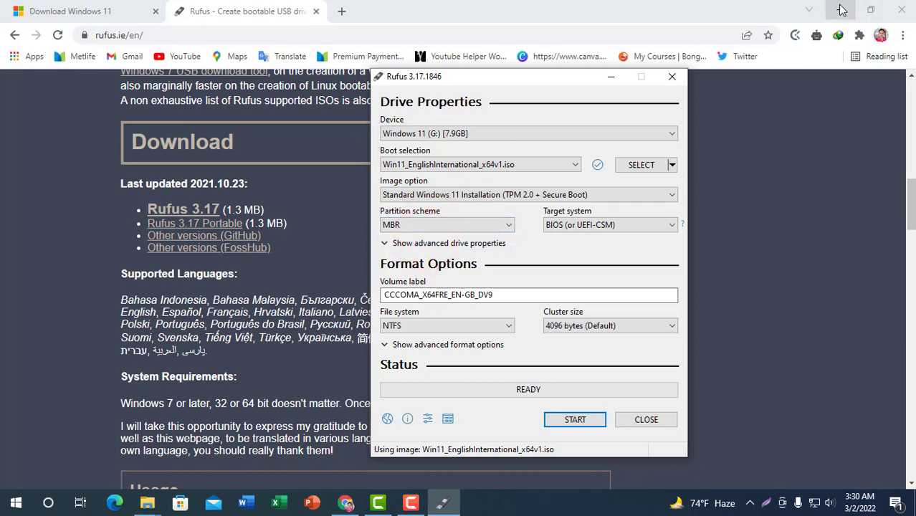
Minimize the browser and open Disk Management in the Computer Management window for This PC
left_click(842, 9)
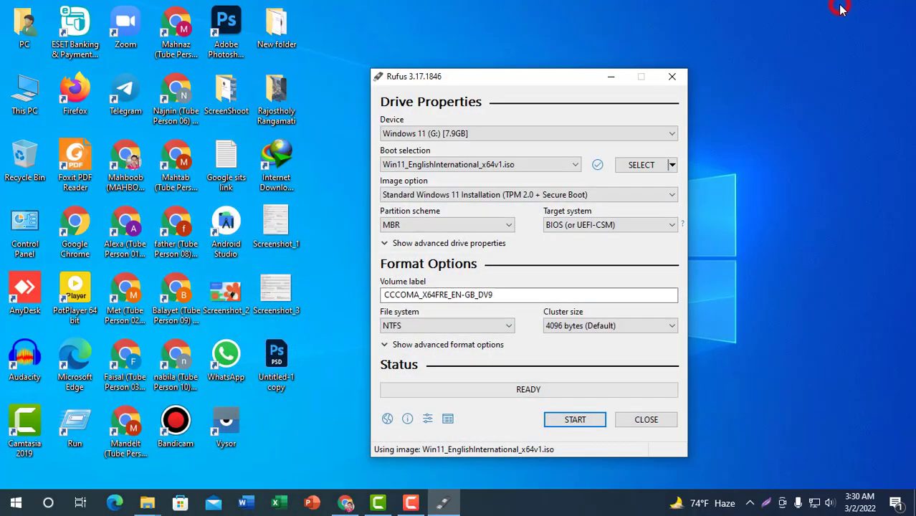
right_click(27, 92)
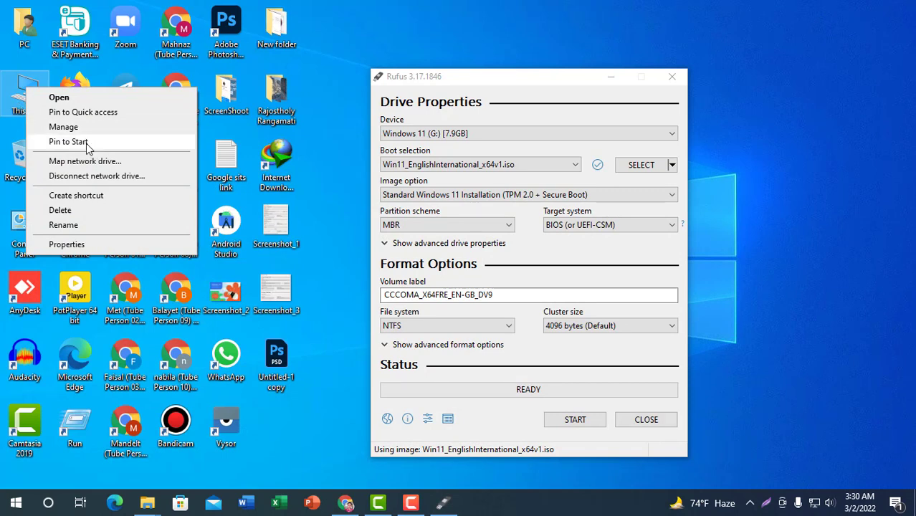
left_click(100, 135)
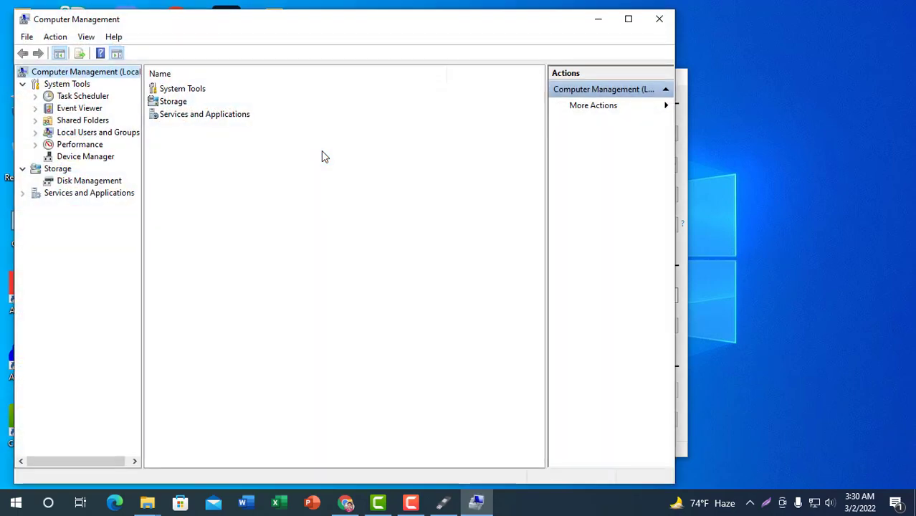
left_click(80, 183)
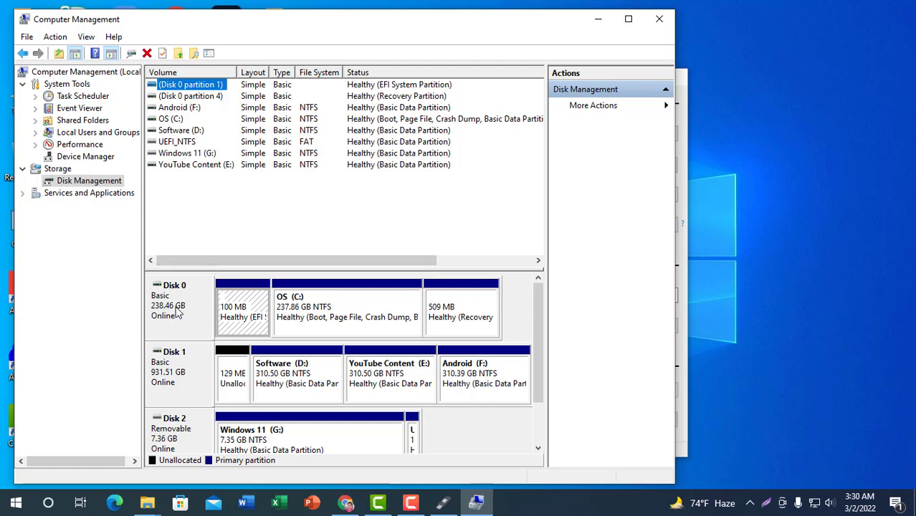
Check Disk 0's partition style in the volume information of its properties, then close the properties and Computer Management
left_click(316, 307)
left_click(173, 306)
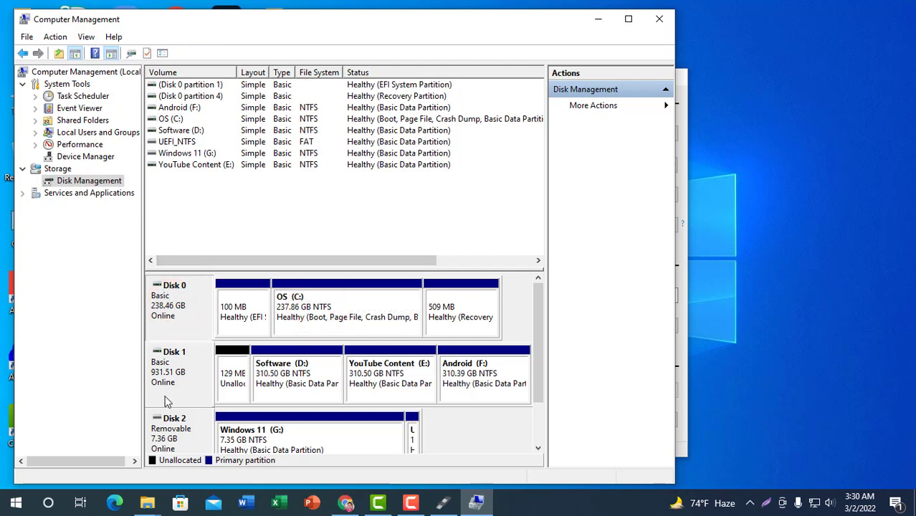
right_click(175, 305)
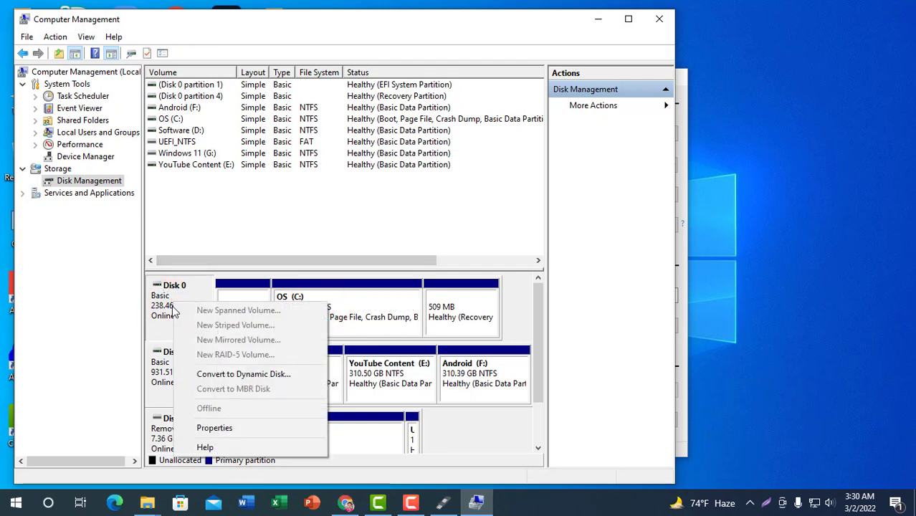
left_click(214, 428)
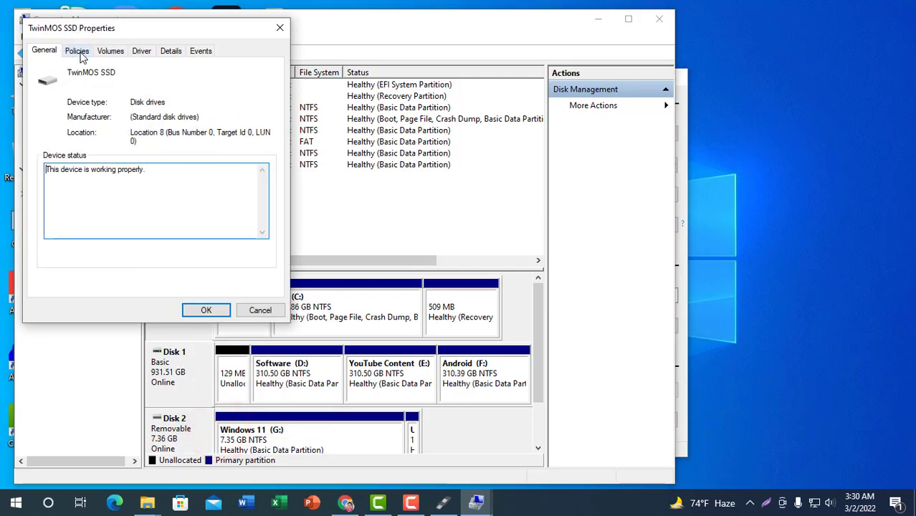
left_click(111, 52)
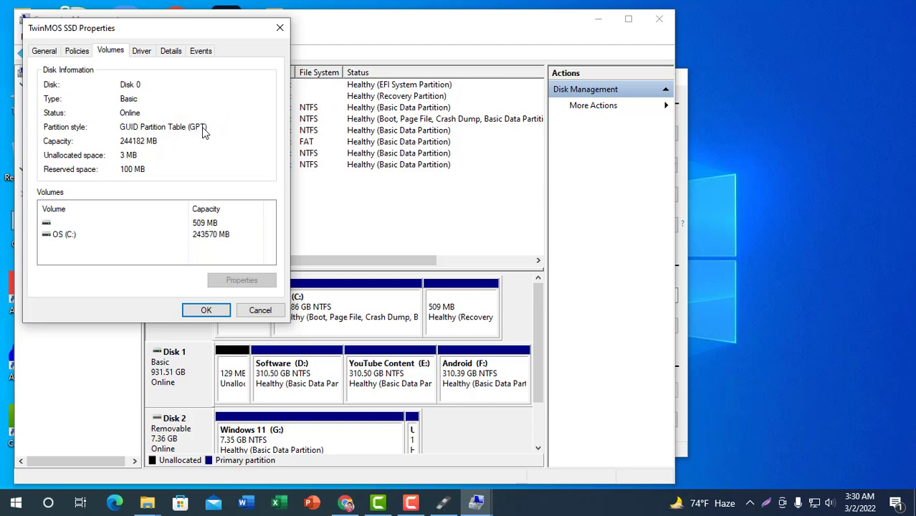
left_click(262, 314)
left_click(660, 20)
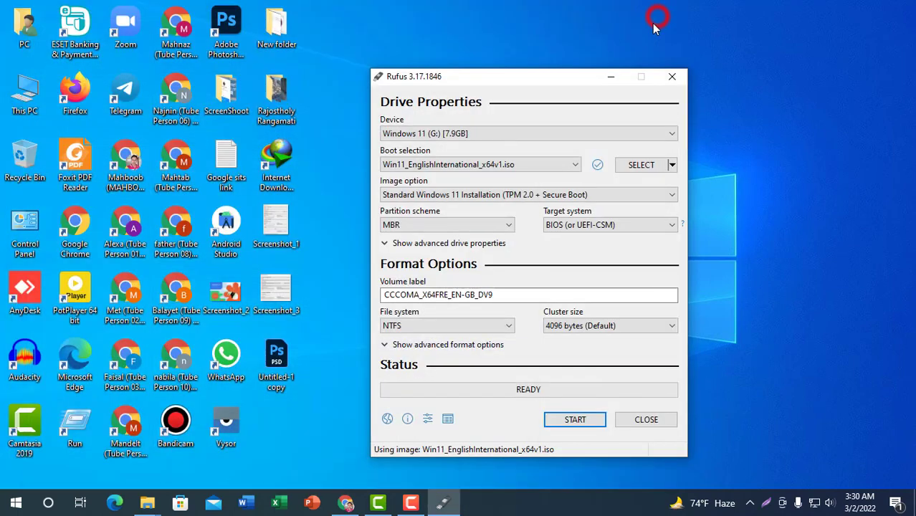
Set the partition scheme to GPT in Rufus
left_click(506, 77)
left_click(484, 225)
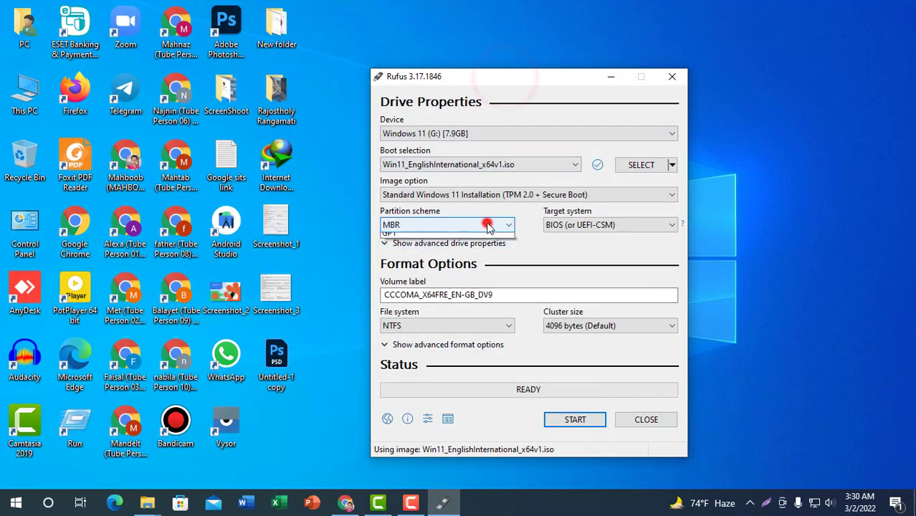
left_click(460, 248)
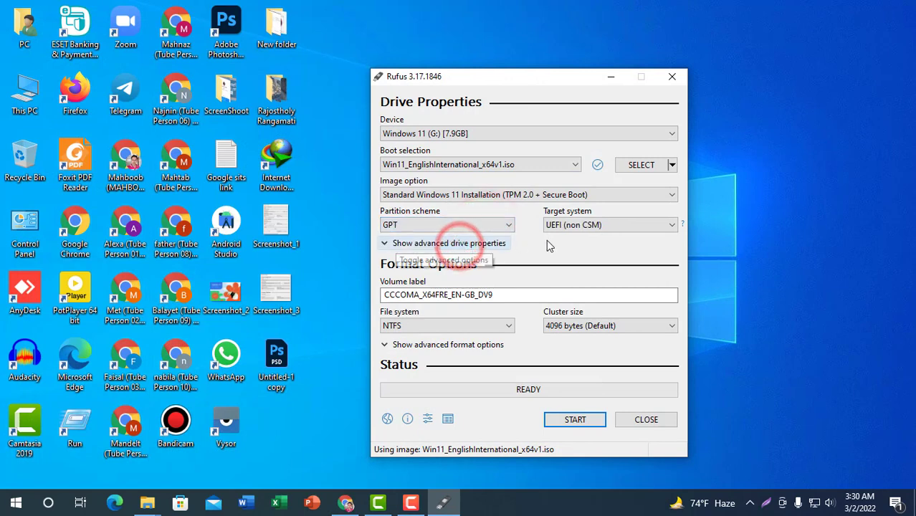
Set the volume label to Windows 11 and keep NTFS as the file system
double_click(523, 294)
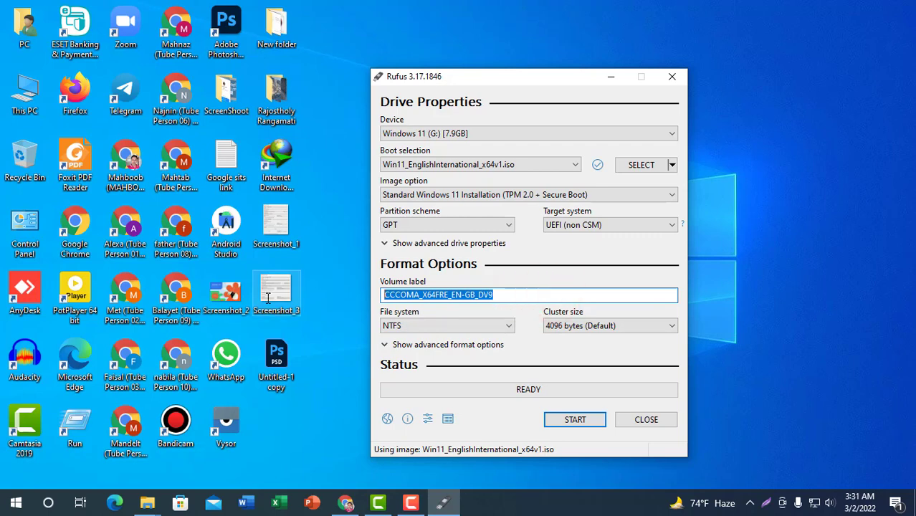
type("W")
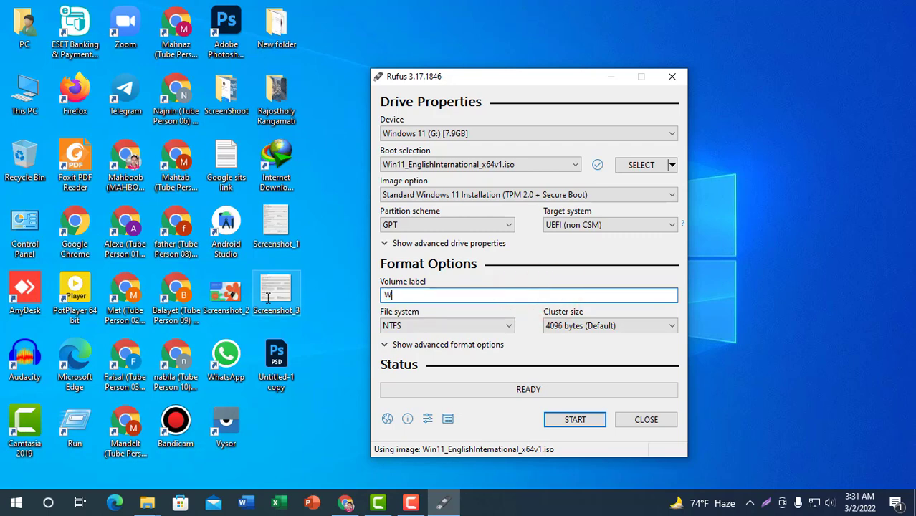
type("ins")
key("BackSpace")
type("dows 11")
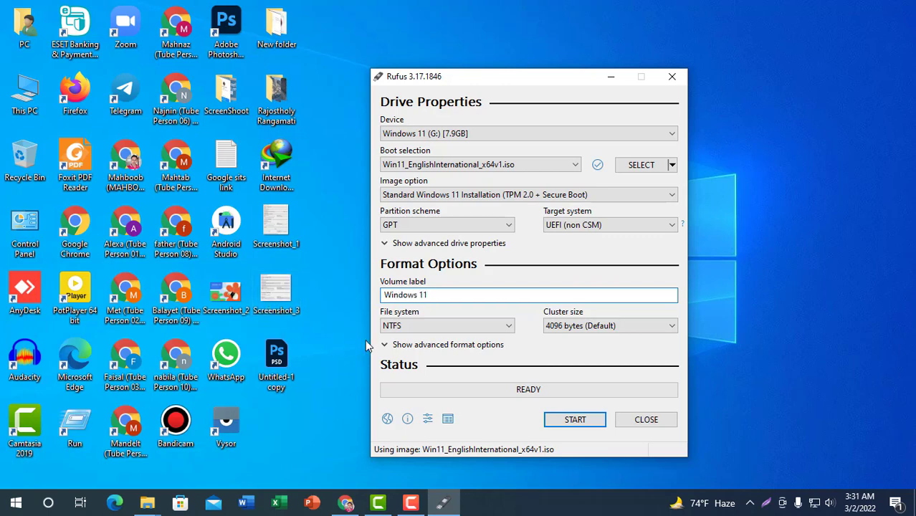
left_click(507, 325)
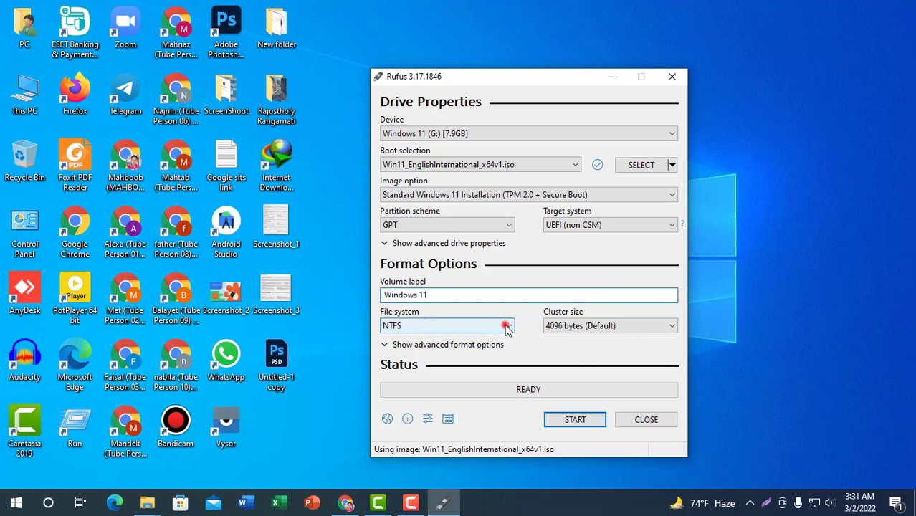
left_click(509, 80)
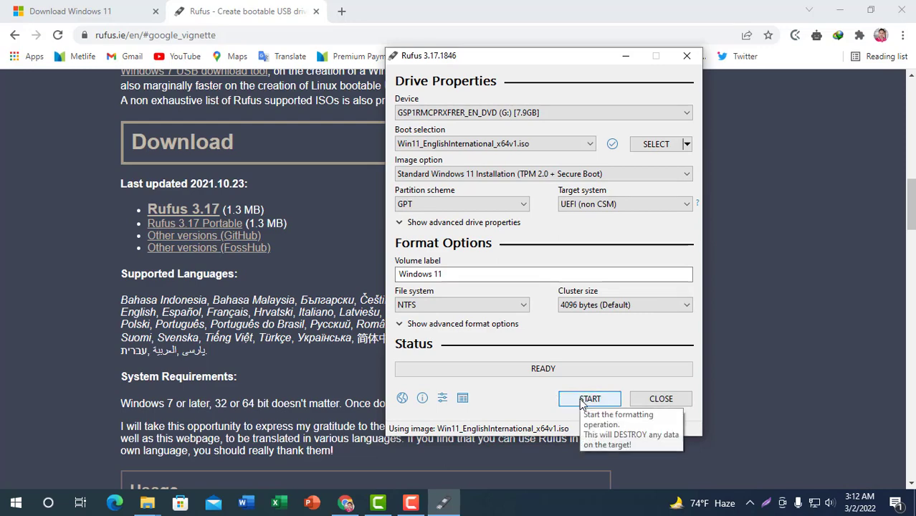
Start writing the Windows 11 image to the USB drive, accept erasing all its data, and dismiss the antivirus new-device notice
left_click(582, 400)
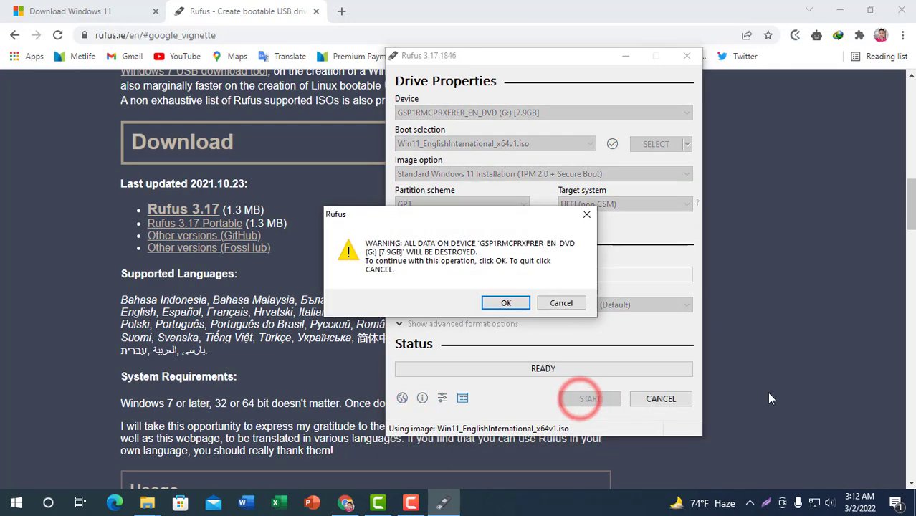
left_click(506, 304)
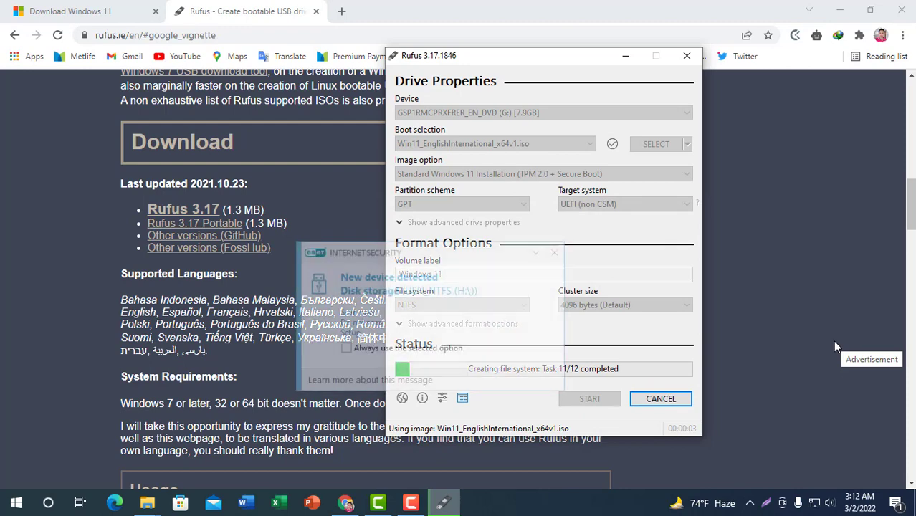
left_click(554, 252)
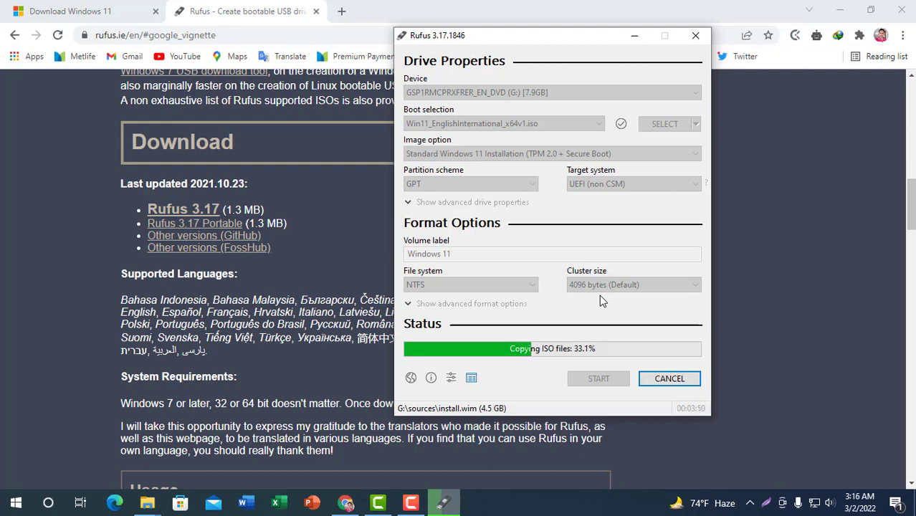
left_click(411, 503)
left_click(859, 455)
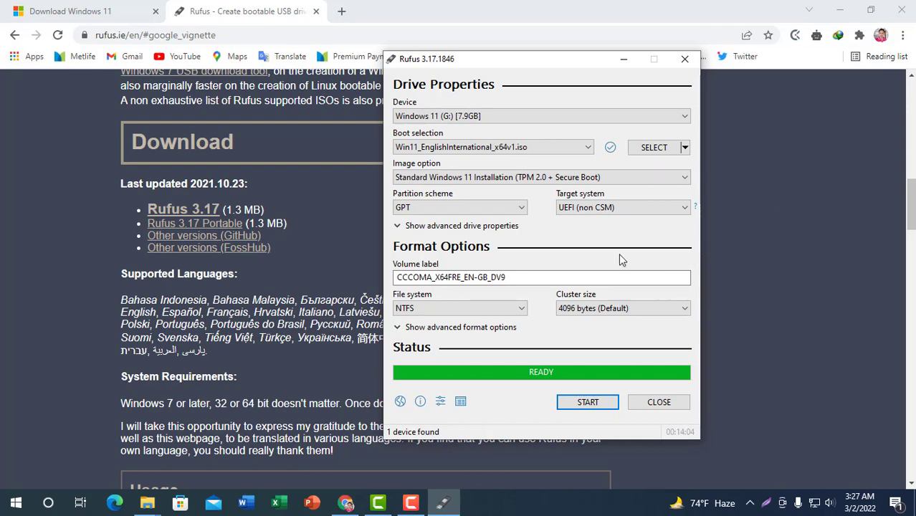
Close Rufus and minimize the browser to return to the desktop
left_click(660, 405)
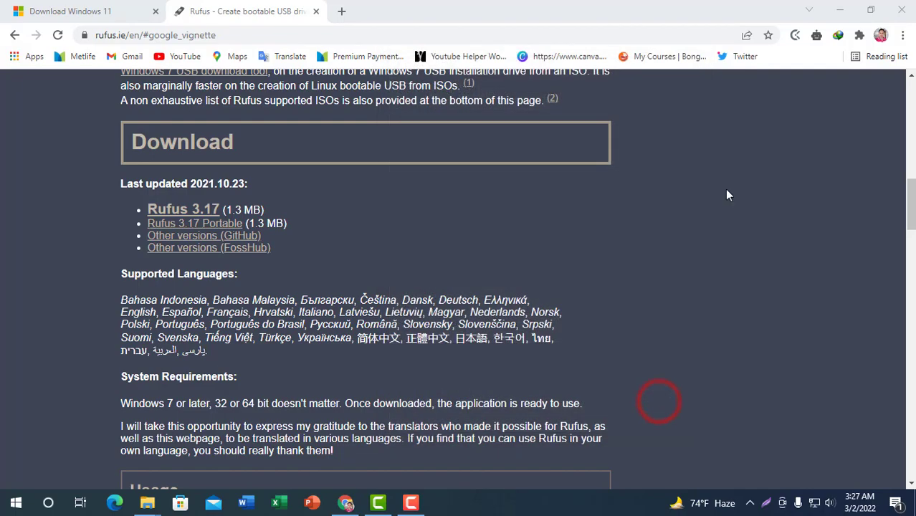
left_click(839, 10)
right_click(477, 68)
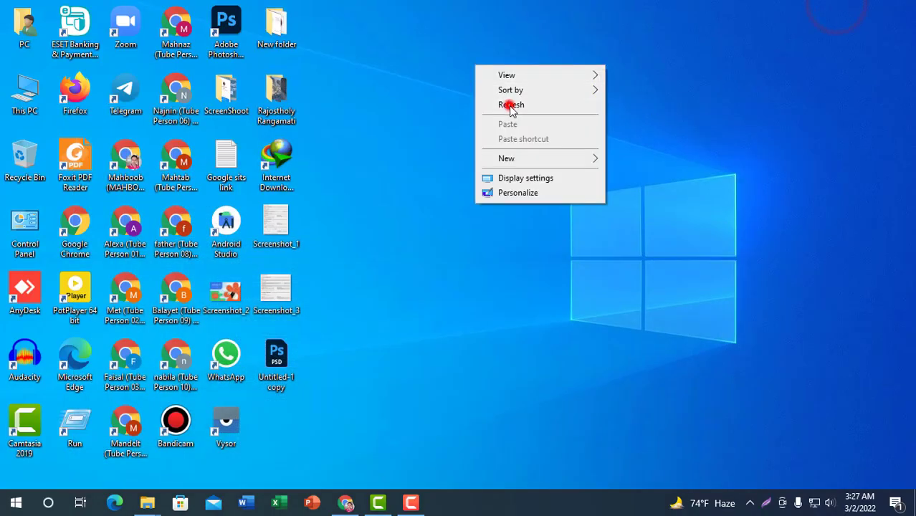
left_click(510, 104)
Open the Windows 11 (G:) USB drive from This PC to view its files
double_click(23, 84)
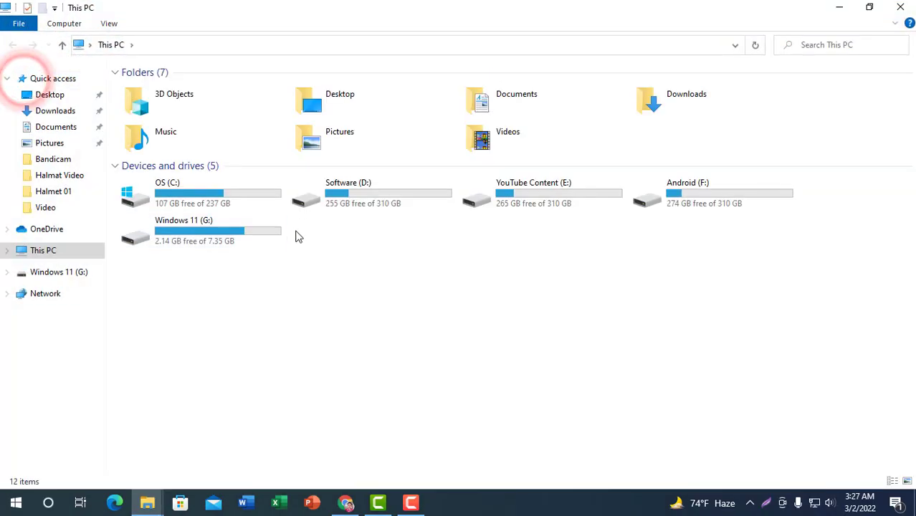
right_click(360, 268)
left_click(392, 324)
left_click(272, 302)
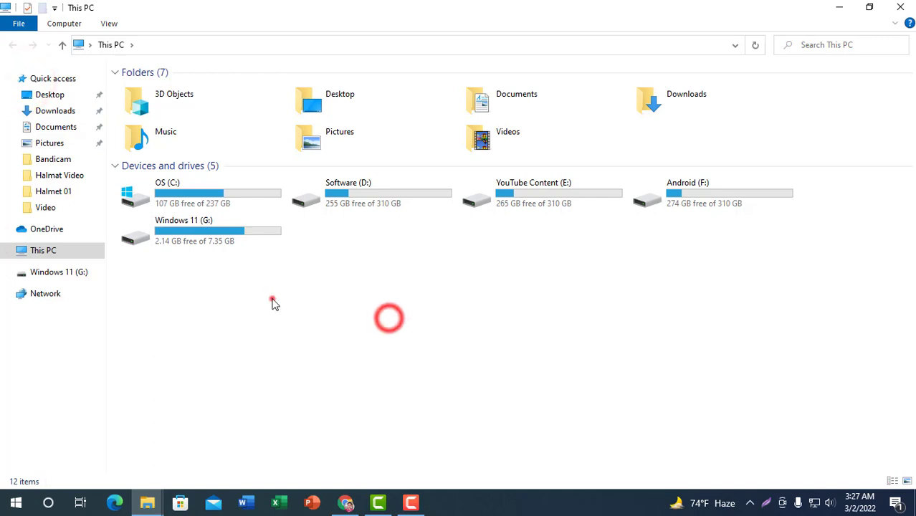
left_click(188, 237)
right_click(191, 237)
left_click(213, 110)
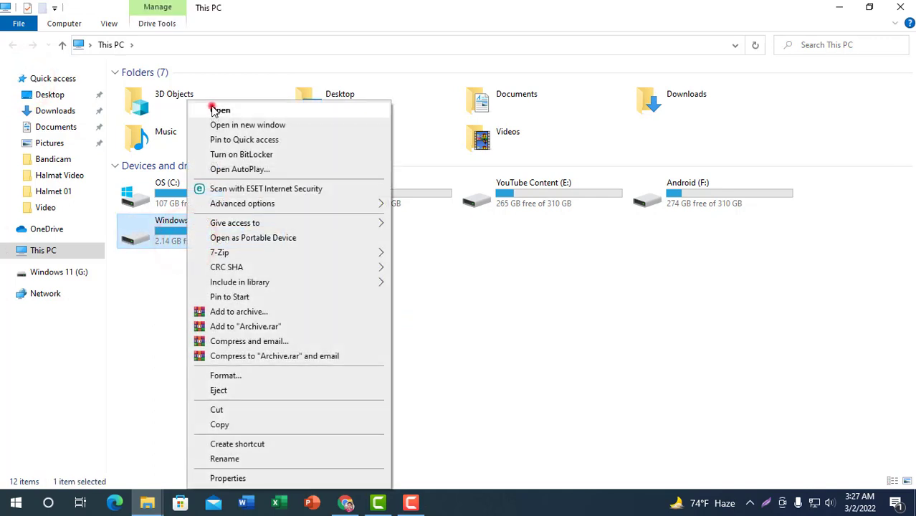
Run the setup file on the USB drive to check that the Windows 11 installer starts
left_click(194, 249)
left_click(152, 188)
left_click(152, 188)
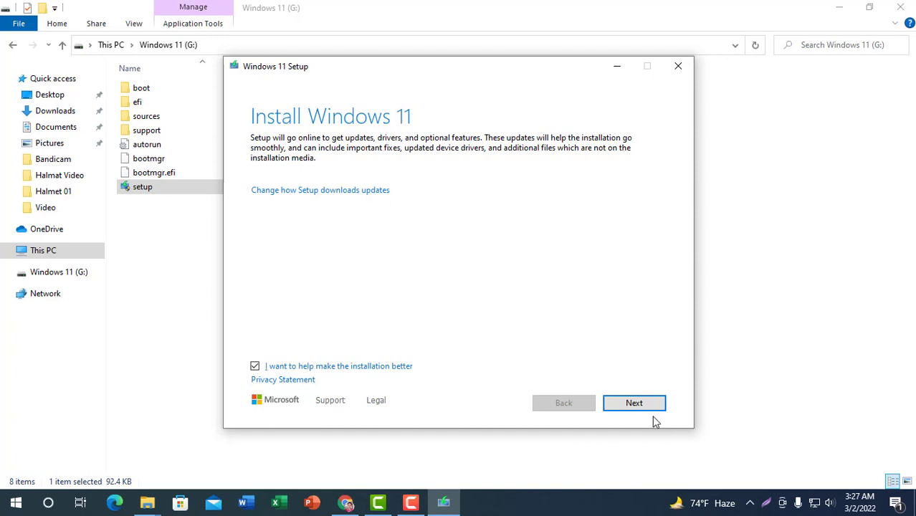
Quit Windows 11 Setup without installing, and close the File Explorer window
left_click(679, 69)
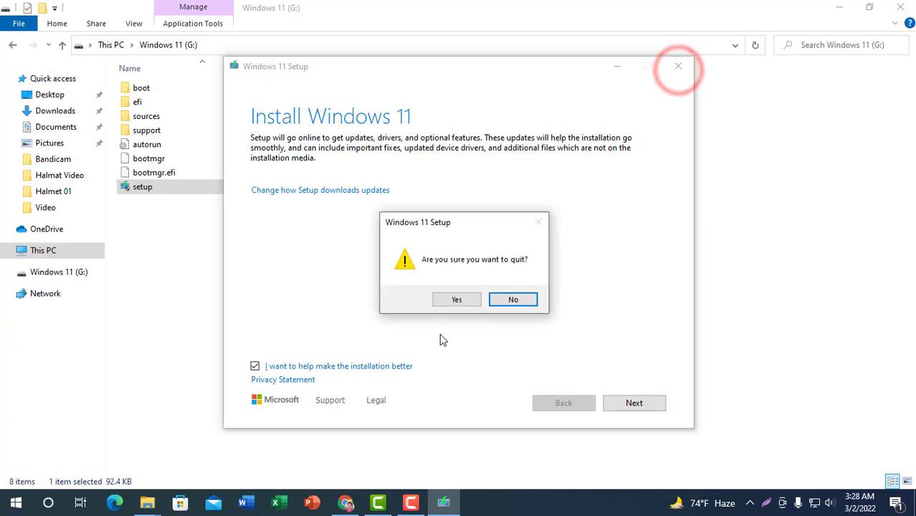
left_click(447, 297)
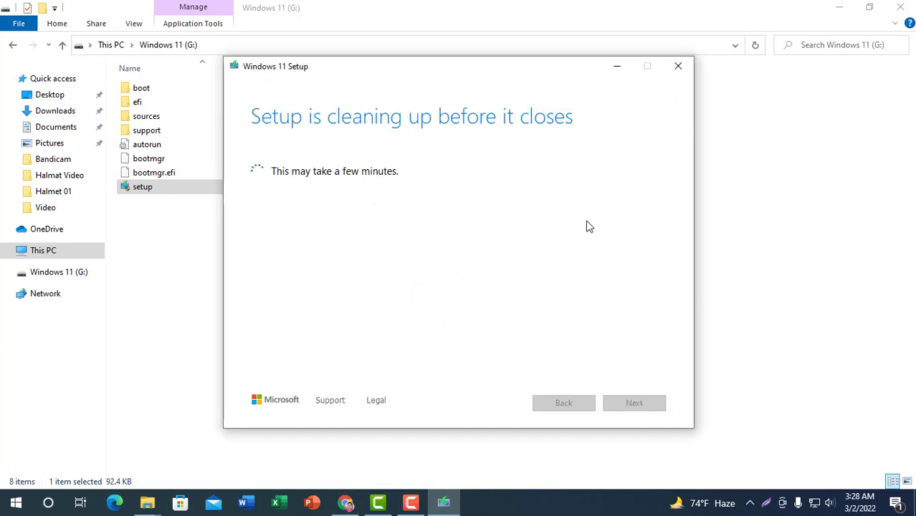
left_click(687, 74)
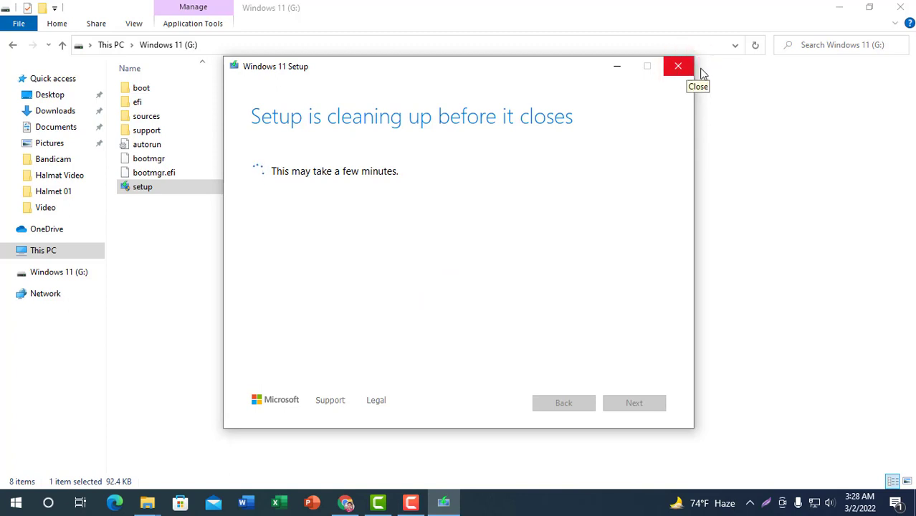
left_click(899, 10)
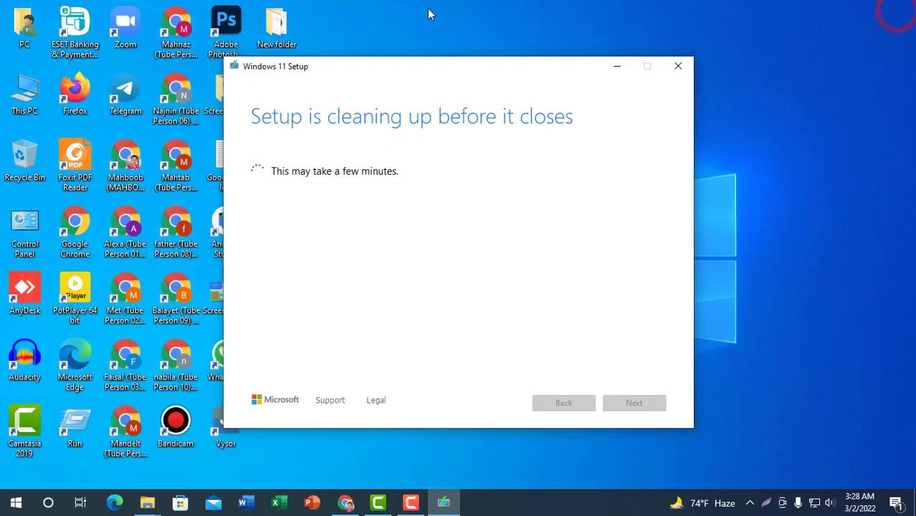
right_click(428, 10)
left_click(454, 52)
right_click(421, 16)
left_click(456, 56)
right_click(420, 22)
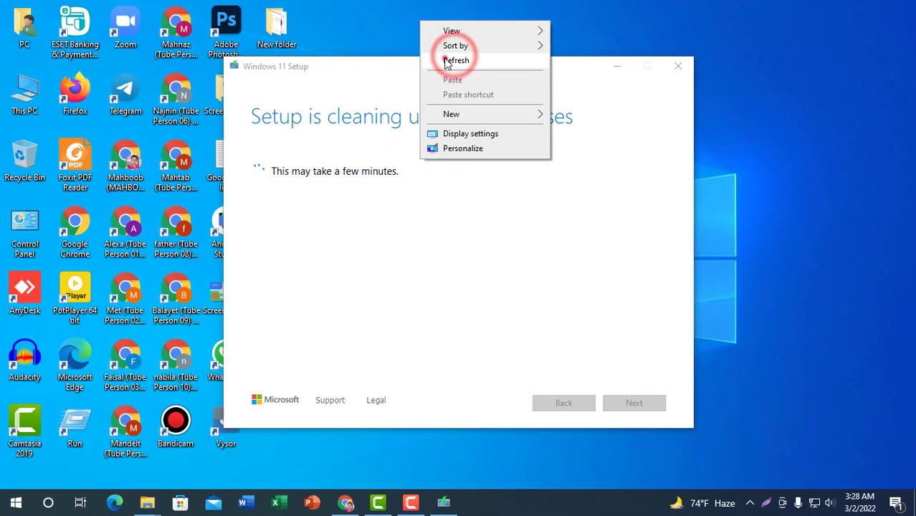
left_click(447, 61)
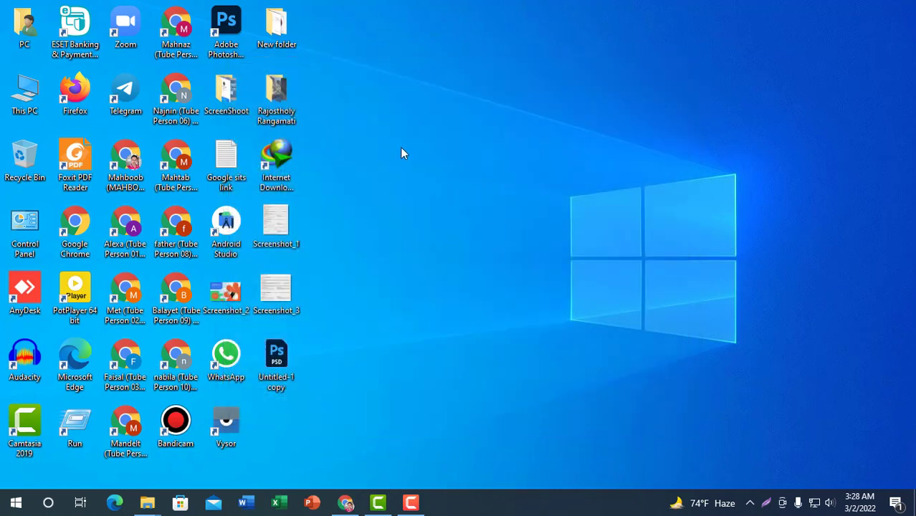
right_click(402, 149)
left_click(424, 187)
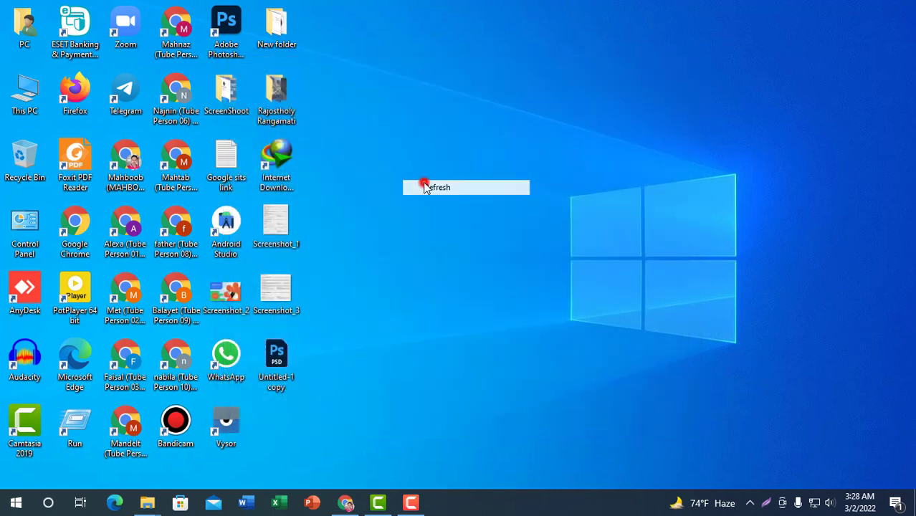
right_click(423, 190)
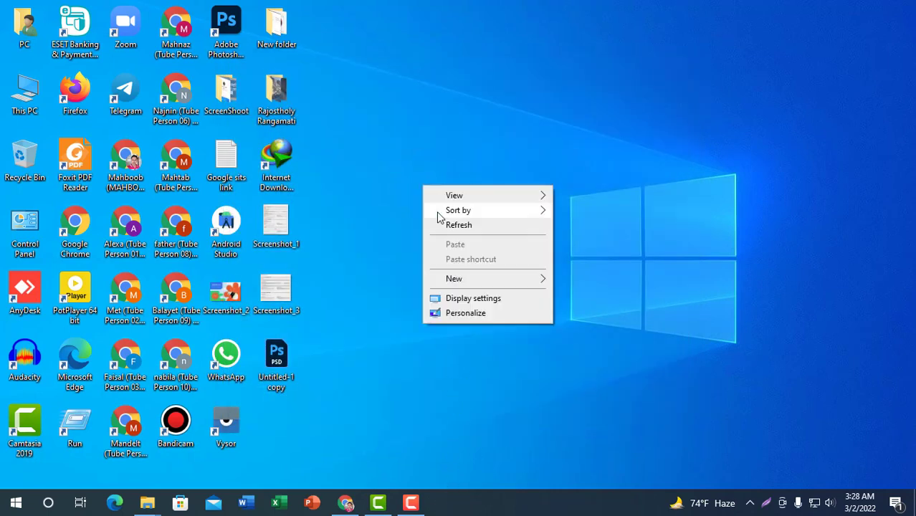
left_click(437, 221)
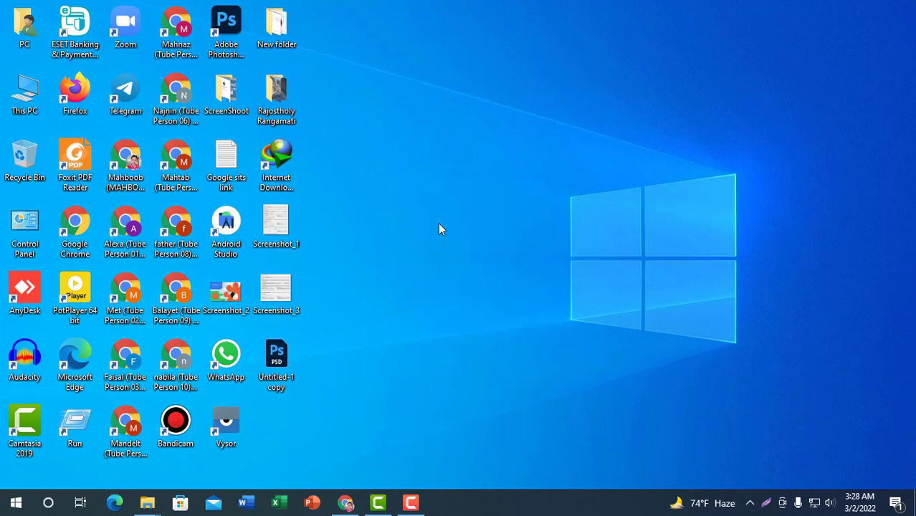